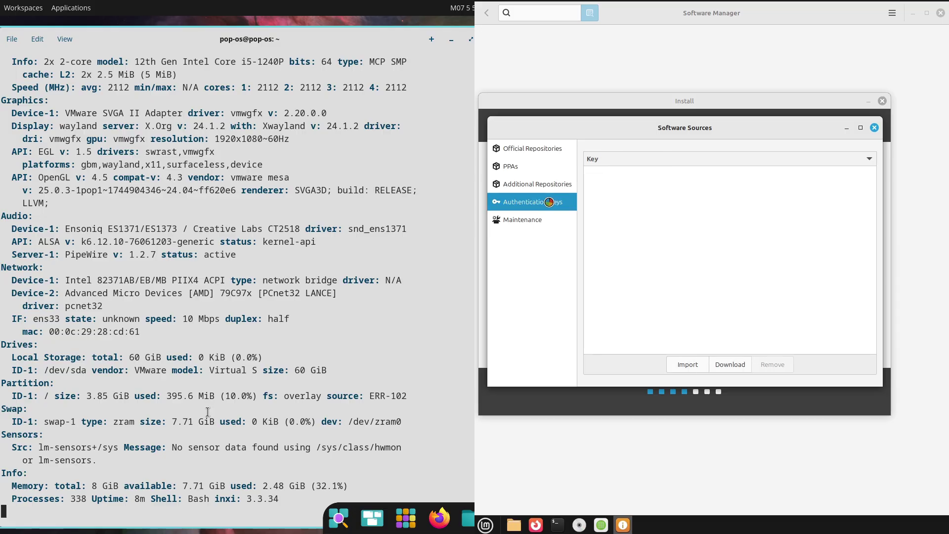
View the Maintenance options in Software Sources and list the graphics details in the Pop!_OS terminal with inxi -G
{"action": "left_click", "coordinate": [516, 220]}
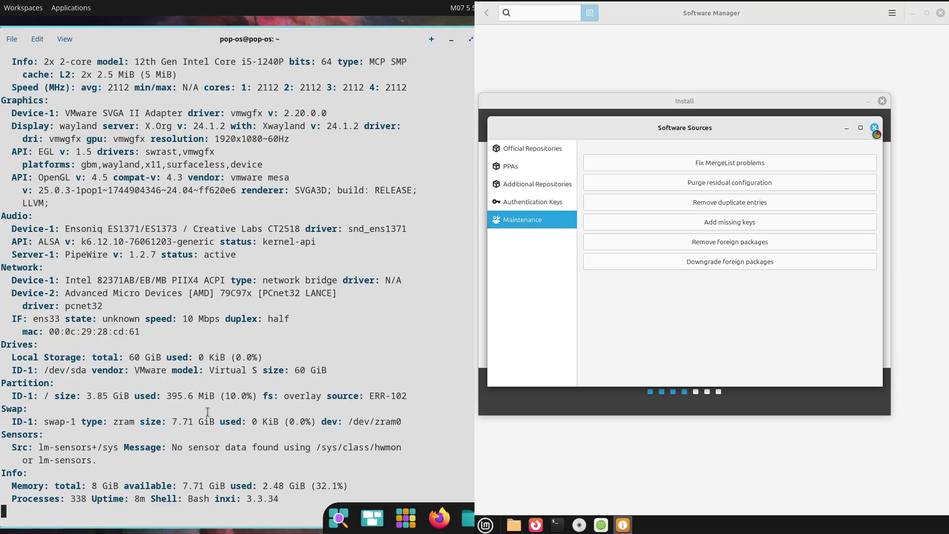
{"action": "type", "text": "nxi -G"}
{"action": "key", "text": "Return"}
Inspect the Linux Mint installer's Advanced Features and cancel, and run uname -a in the Pop!_OS terminal
{"action": "left_click", "coordinate": [548, 192]}
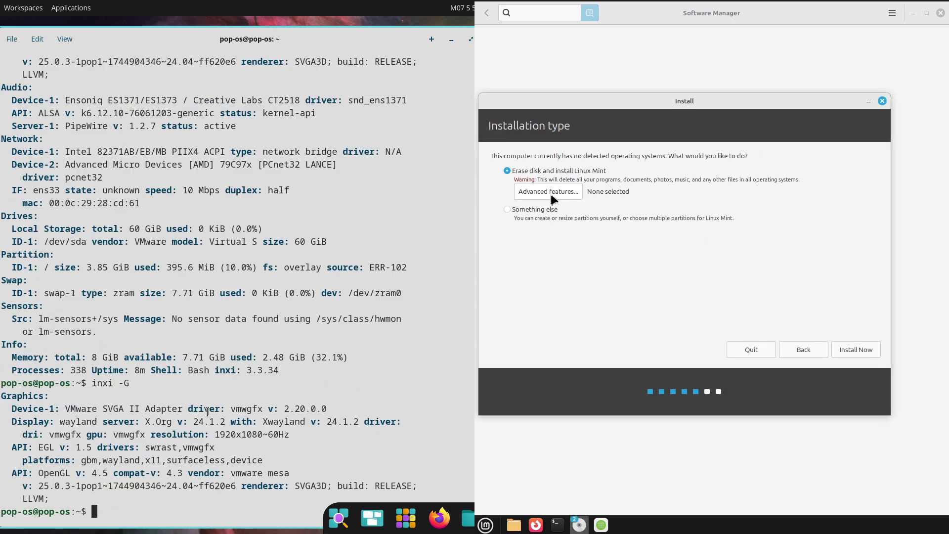
{"action": "type", "text": "un"}
{"action": "left_click_drag", "start_coordinate": [938, 231], "coordinate": [672, 224]}
{"action": "type", "text": "ame -a"}
{"action": "key", "text": "Return"}
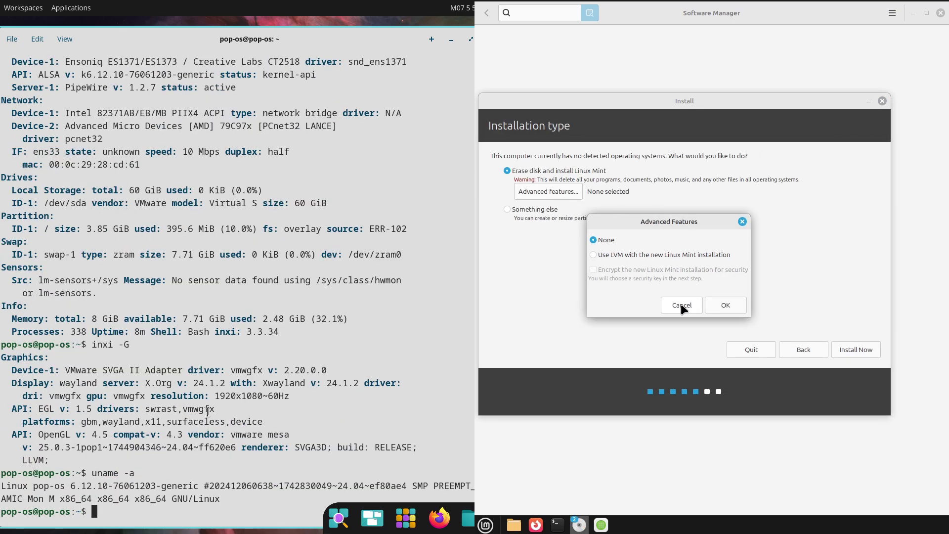
{"action": "left_click", "coordinate": [683, 306]}
Choose the Something else installation type in the installer and run uname -r in the Pop!_OS terminal
{"action": "type", "text": "uname"}
{"action": "left_click", "coordinate": [548, 210]}
{"action": "type", "text": "e -r"}
{"action": "key", "text": "Return"}
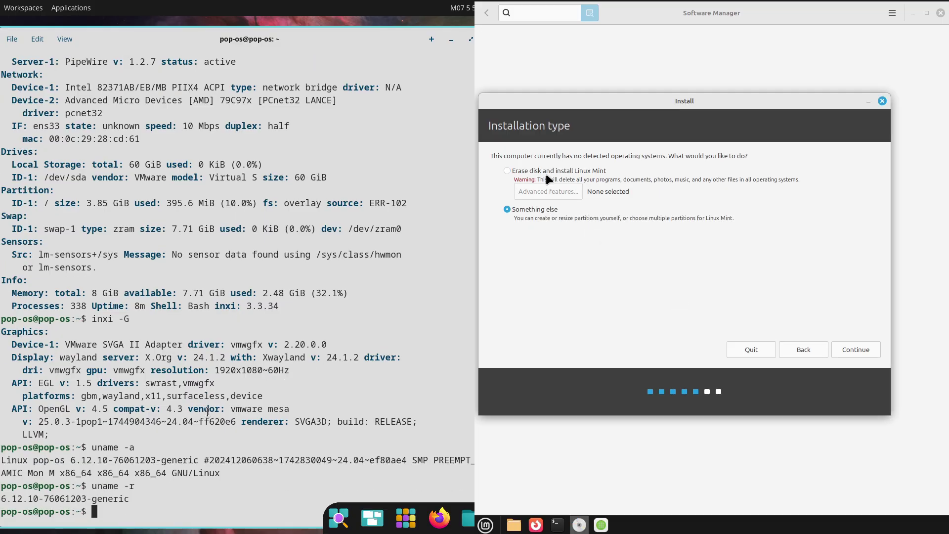
Run python3 --version in the Pop!_OS terminal and quit the Linux Mint installation
{"action": "left_click", "coordinate": [550, 195]}
{"action": "type", "text": "p"}
{"action": "left_click_drag", "start_coordinate": [932, 235], "coordinate": [684, 261]}
{"action": "type", "text": "ython"}
{"action": "left_click", "coordinate": [714, 333]}
{"action": "type", "text": "3 -"}
{"action": "left_click", "coordinate": [883, 101]}
{"action": "type", "text": "-version"}
{"action": "key", "text": "Return"}
{"action": "left_click_drag", "start_coordinate": [838, 252], "coordinate": [660, 253]}
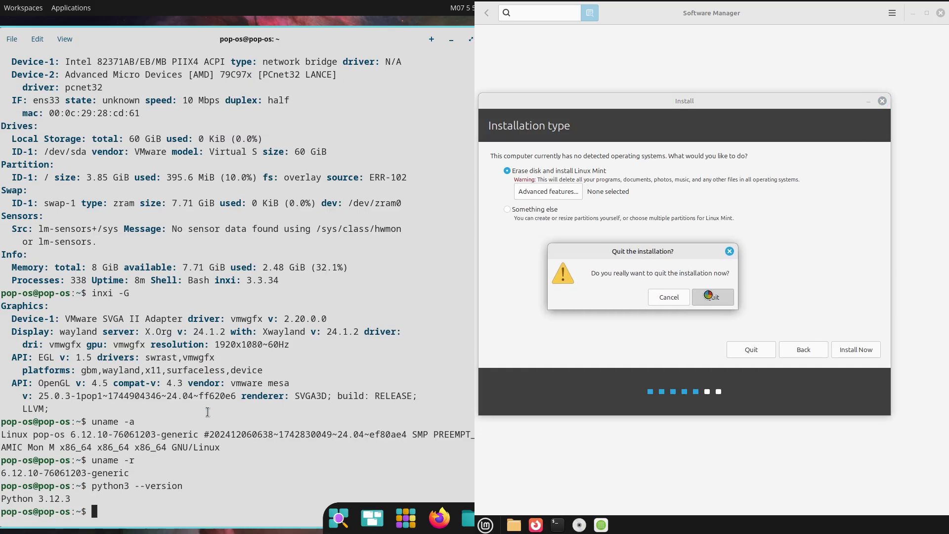
{"action": "left_click", "coordinate": [709, 295]}
Try to run htop in the Pop!_OS terminal and install it with the suggested command sudo apt install htop
{"action": "type", "text": "htop"}
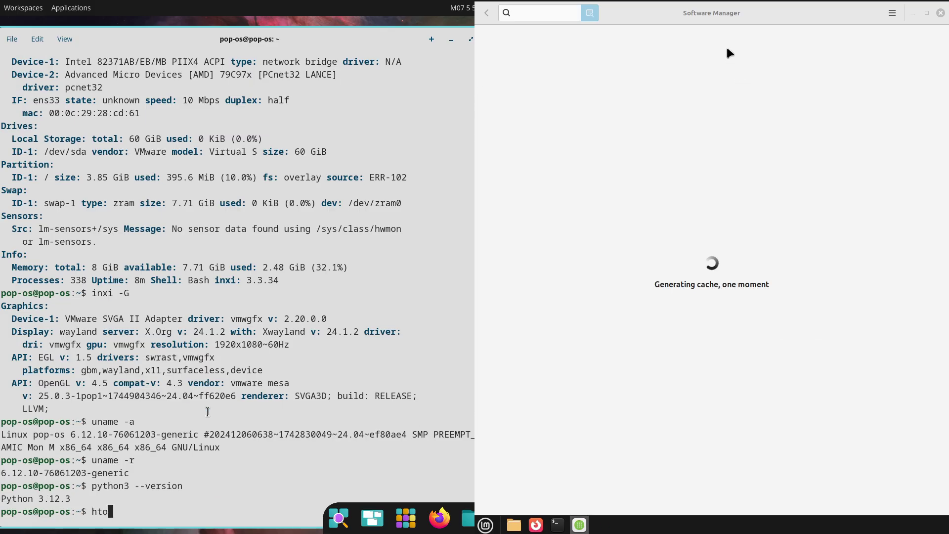
{"action": "key", "text": "Return"}
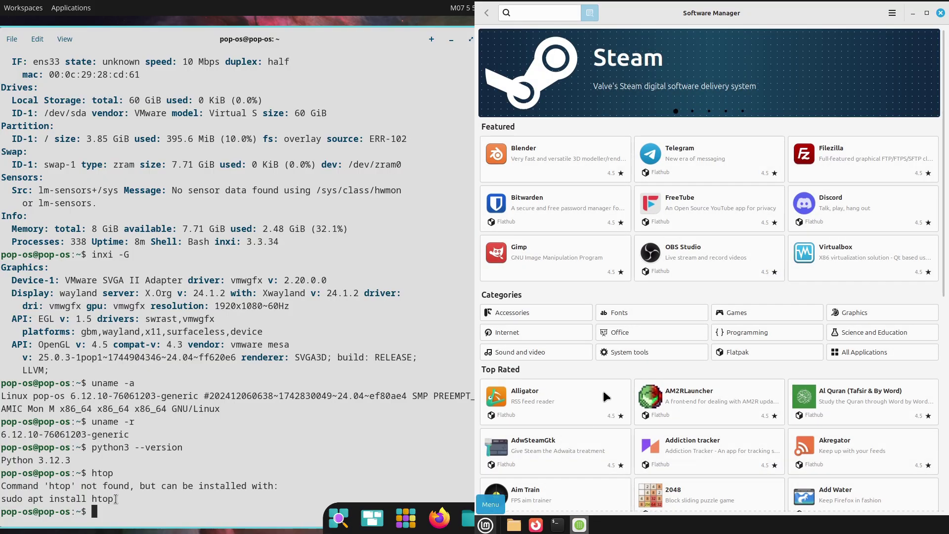
{"action": "left_click_drag", "start_coordinate": [113, 498], "coordinate": [1, 499]}
{"action": "left_click_drag", "start_coordinate": [943, 79], "coordinate": [924, 48]}
{"action": "right_click", "coordinate": [2, 499]}
{"action": "left_click", "coordinate": [55, 331]}
{"action": "right_click", "coordinate": [110, 508]}
{"action": "left_click", "coordinate": [126, 356]}
{"action": "key", "text": "Return"}
View the Mint Software Manager preferences and return to its home page, and launch htop in the Pop!_OS terminal
{"action": "left_click", "coordinate": [892, 13]}
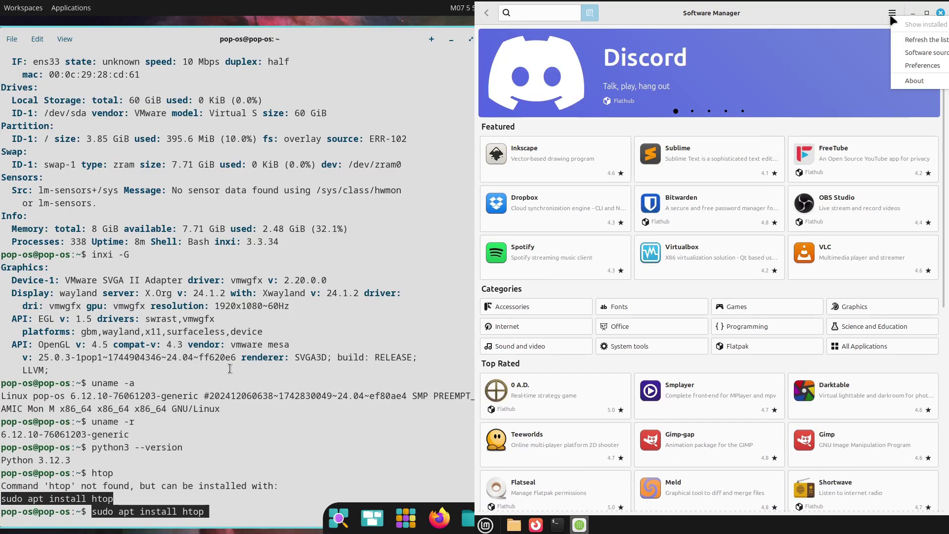
{"action": "left_click", "coordinate": [909, 65]}
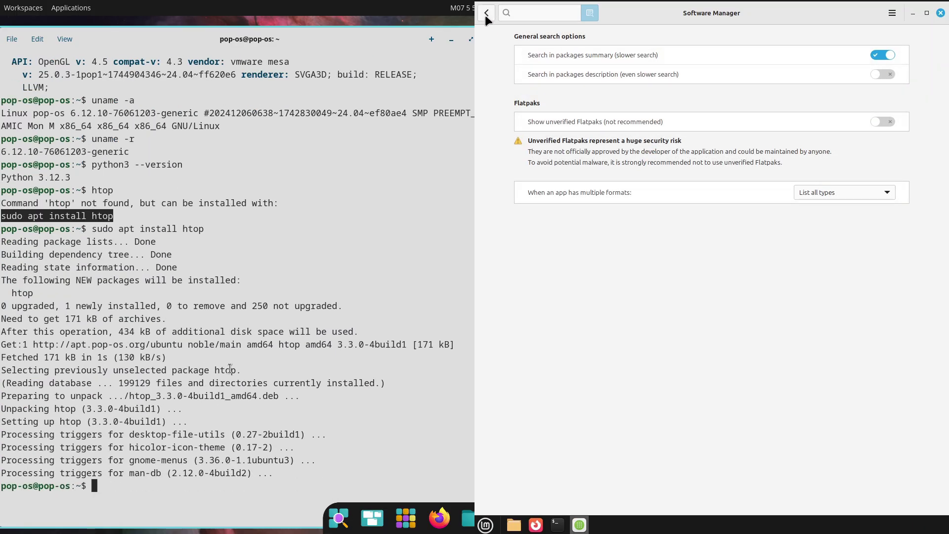
{"action": "left_click", "coordinate": [487, 14]}
{"action": "type", "text": "htop"}
{"action": "key", "text": "Return"}
Examine the VLC, Telegram and Google Earth pages in Software Manager and return to its home page
{"action": "left_click", "coordinate": [815, 251]}
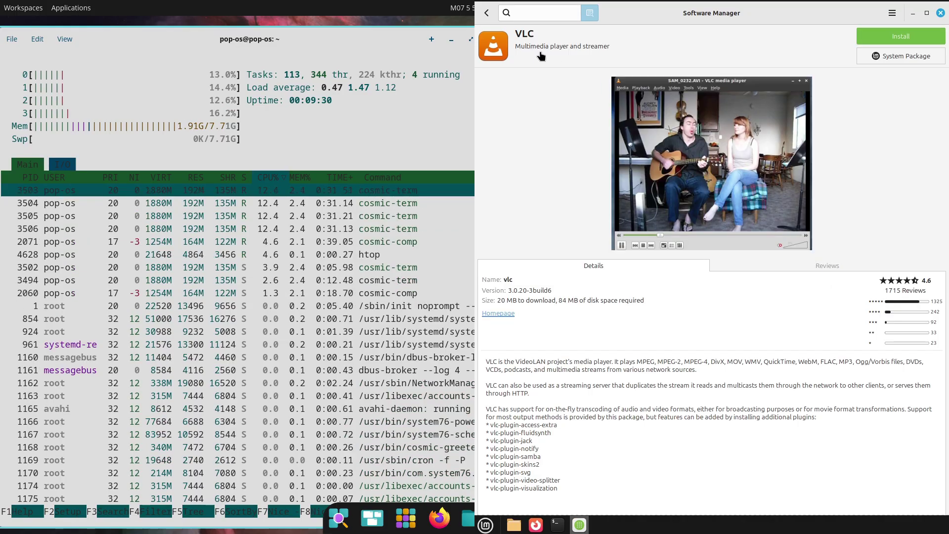
{"action": "left_click", "coordinate": [487, 14]}
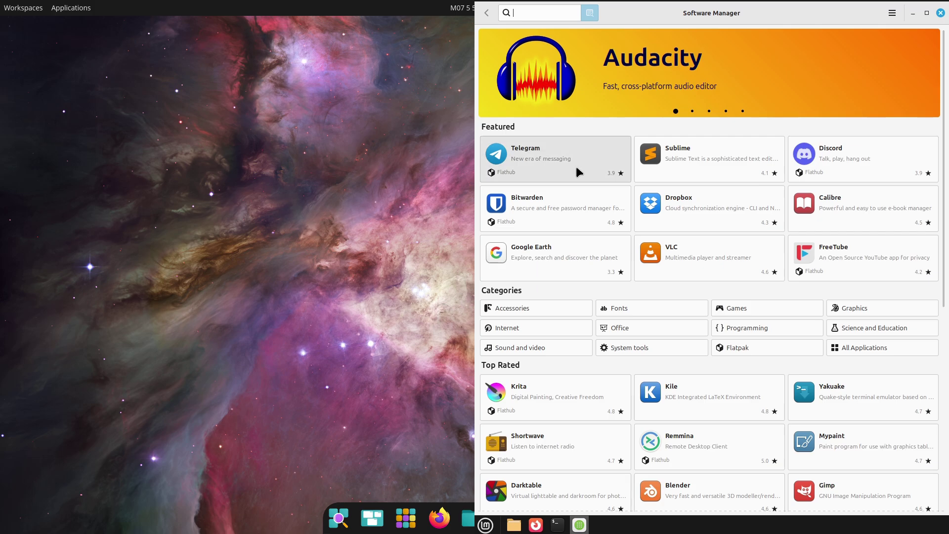
{"action": "left_click", "coordinate": [577, 166]}
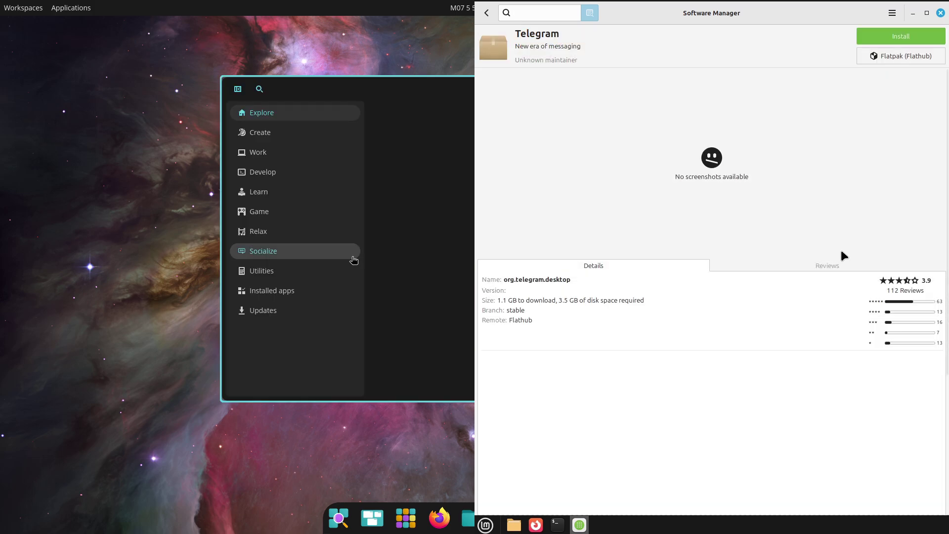
{"action": "left_click", "coordinate": [488, 17]}
{"action": "left_click", "coordinate": [582, 236]}
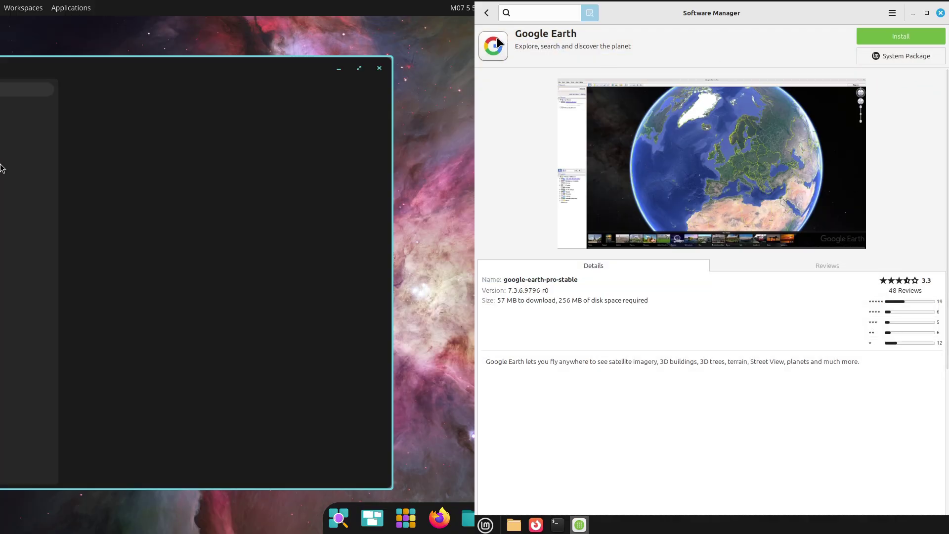
{"action": "left_click", "coordinate": [488, 14]}
Open the Krita page from the Top Rated apps, check its package format choices and return to the app list
{"action": "left_click_drag", "start_coordinate": [942, 208], "coordinate": [940, 255]}
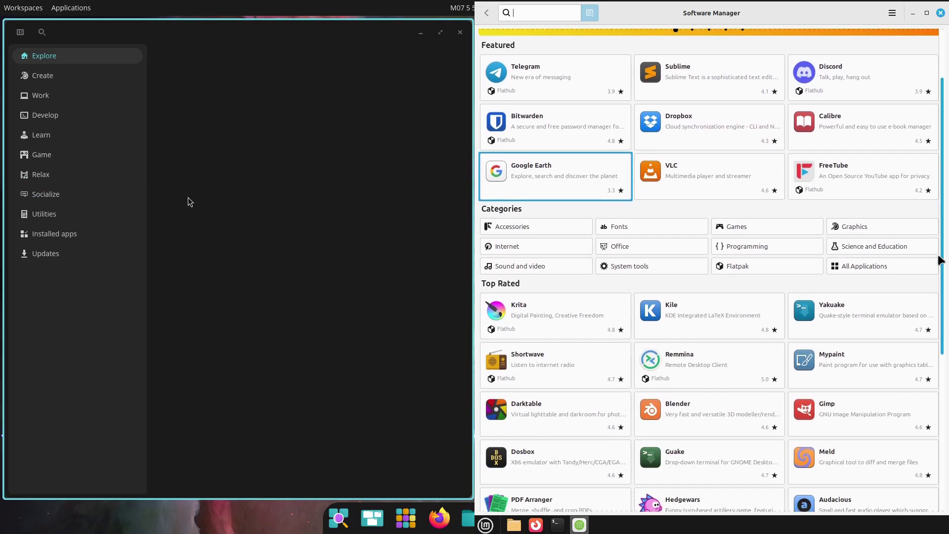
{"action": "scroll", "coordinate": [941, 260], "scroll_direction": "down", "scroll_amount": 2}
{"action": "left_click", "coordinate": [586, 247]}
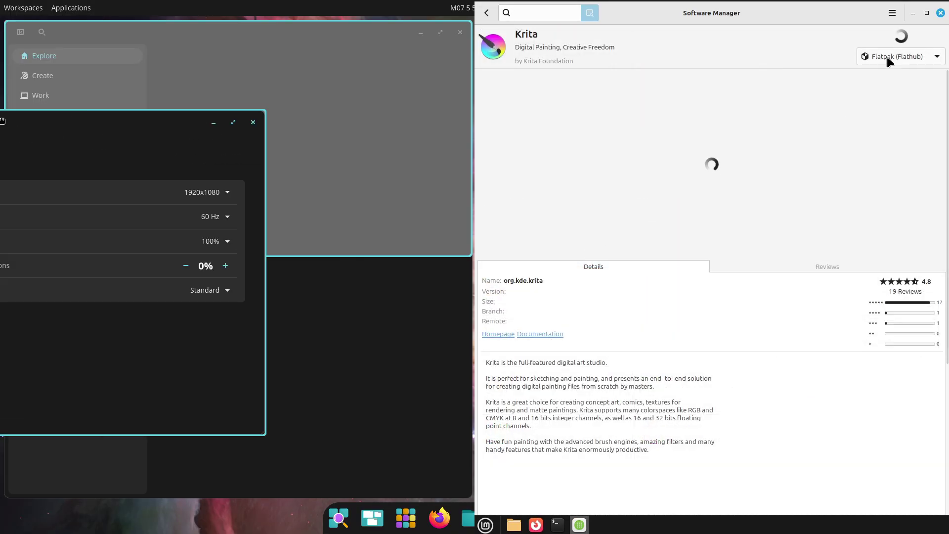
{"action": "left_click", "coordinate": [887, 57]}
{"action": "left_click", "coordinate": [914, 183]}
{"action": "left_click", "coordinate": [487, 13]}
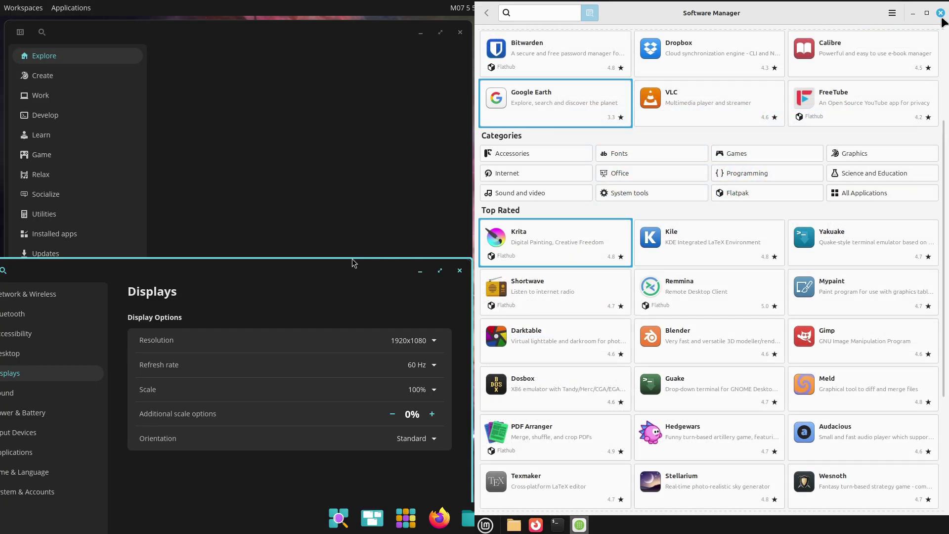
Close Software Manager and open the Mint desktop layout customization together with its Desktop Settings window
{"action": "left_click", "coordinate": [940, 13]}
{"action": "right_click", "coordinate": [486, 332]}
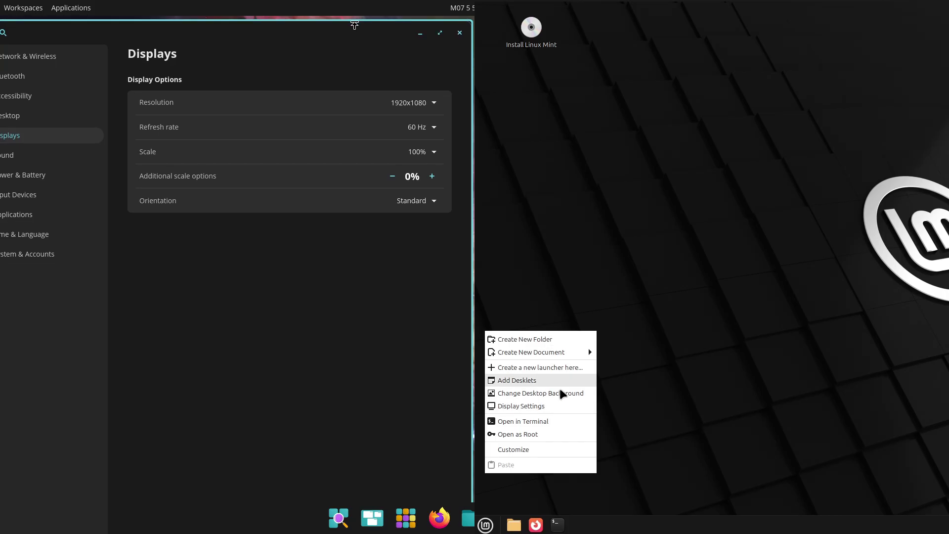
{"action": "left_click", "coordinate": [561, 449]}
{"action": "left_click_drag", "start_coordinate": [761, 43], "coordinate": [475, 237]}
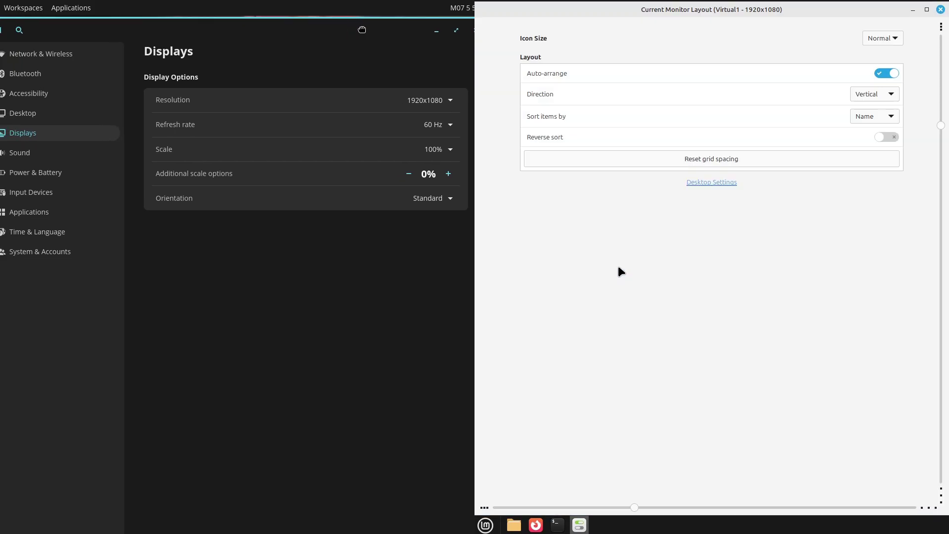
{"action": "left_click", "coordinate": [711, 189]}
{"action": "left_click_drag", "start_coordinate": [873, 143], "coordinate": [650, 126]}
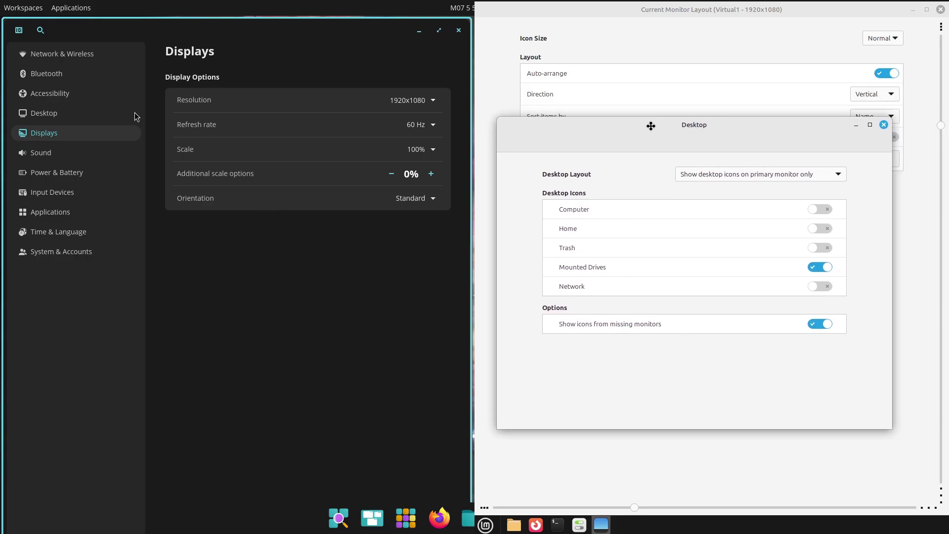
View the ens33 wired connection in the COSMIC network settings and close both Mint desktop settings windows
{"action": "left_click", "coordinate": [72, 56]}
{"action": "left_click", "coordinate": [883, 124]}
{"action": "left_click", "coordinate": [322, 97]}
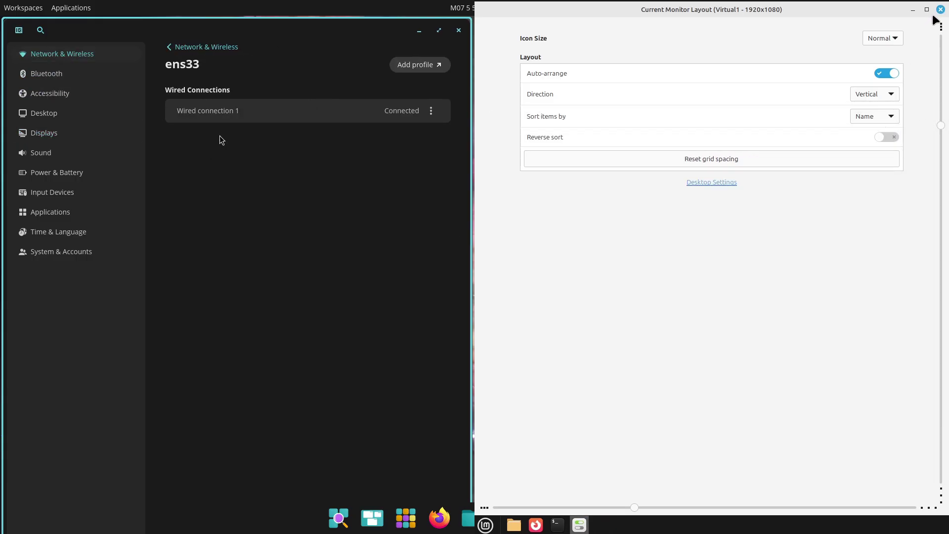
{"action": "left_click", "coordinate": [939, 10]}
Open the Mint desktop background settings, and view the VPN page in the COSMIC network settings before returning to Network & Wireless
{"action": "right_click", "coordinate": [614, 139]}
{"action": "left_click", "coordinate": [182, 46]}
{"action": "left_click", "coordinate": [646, 201]}
{"action": "left_click", "coordinate": [227, 130]}
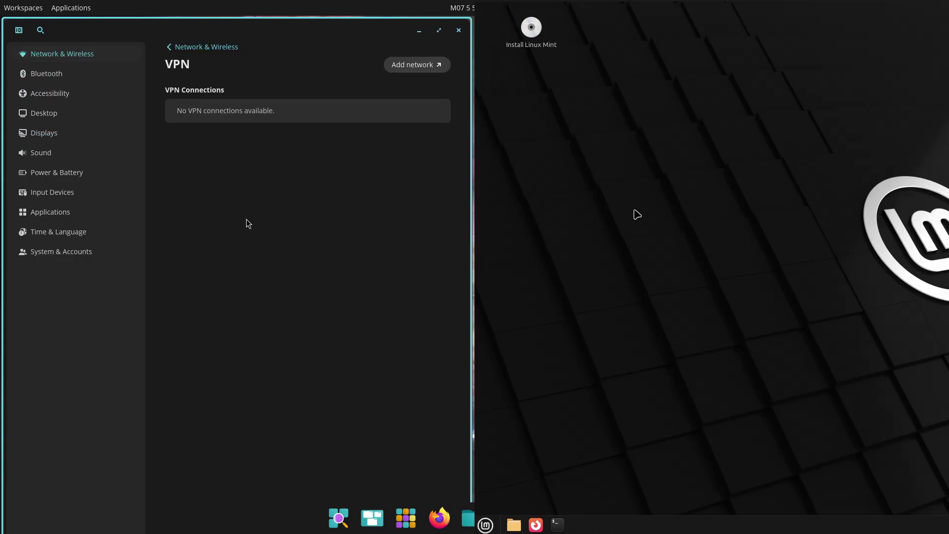
{"action": "left_click", "coordinate": [199, 47]}
Open the Accessibility page in COSMIC Settings and show the Wilma collection in Mint Backgrounds
{"action": "left_click", "coordinate": [93, 74]}
{"action": "left_click_drag", "start_coordinate": [731, 109], "coordinate": [475, 143]}
{"action": "left_click", "coordinate": [103, 100]}
{"action": "left_click", "coordinate": [527, 78]}
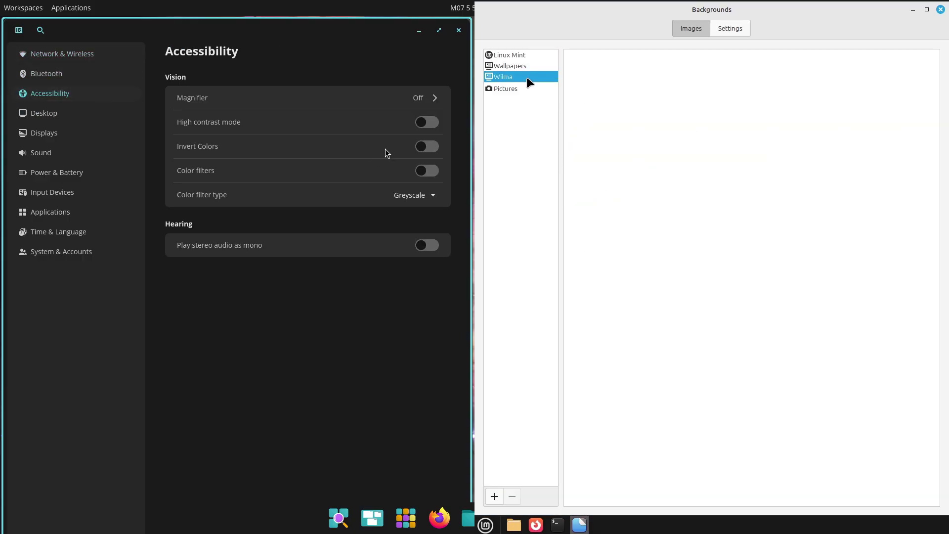
Turn on high contrast mode and try several color filter types, ending with Greyscale
{"action": "left_click", "coordinate": [428, 123]}
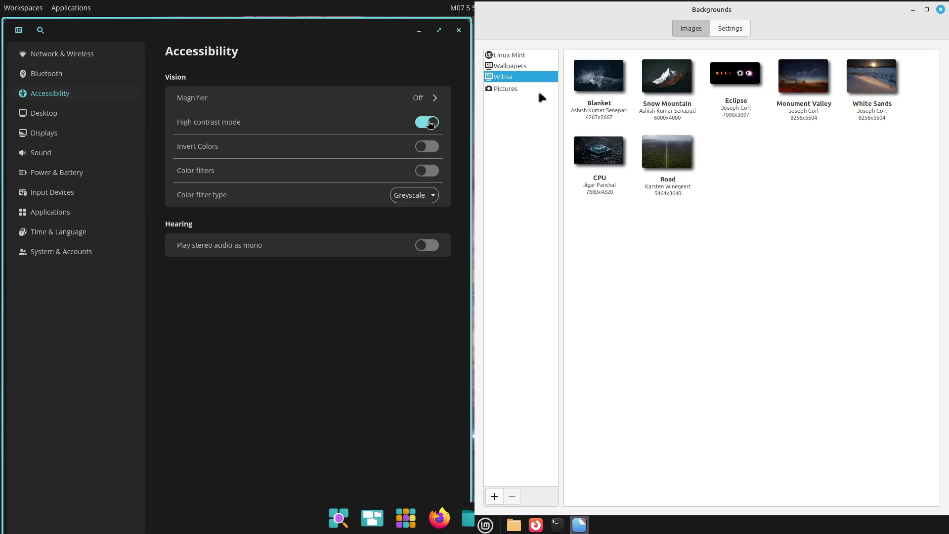
{"action": "left_click", "coordinate": [414, 195]}
{"action": "left_click", "coordinate": [411, 233]}
{"action": "left_click", "coordinate": [409, 195]}
{"action": "left_click", "coordinate": [407, 249]}
{"action": "left_click", "coordinate": [409, 196]}
{"action": "left_click", "coordinate": [405, 267]}
{"action": "left_click", "coordinate": [409, 196]}
{"action": "left_click", "coordinate": [383, 214]}
Set Body of Water as the Mint desktop background and turn off high contrast mode in COSMIC Settings
{"action": "left_click", "coordinate": [736, 153]}
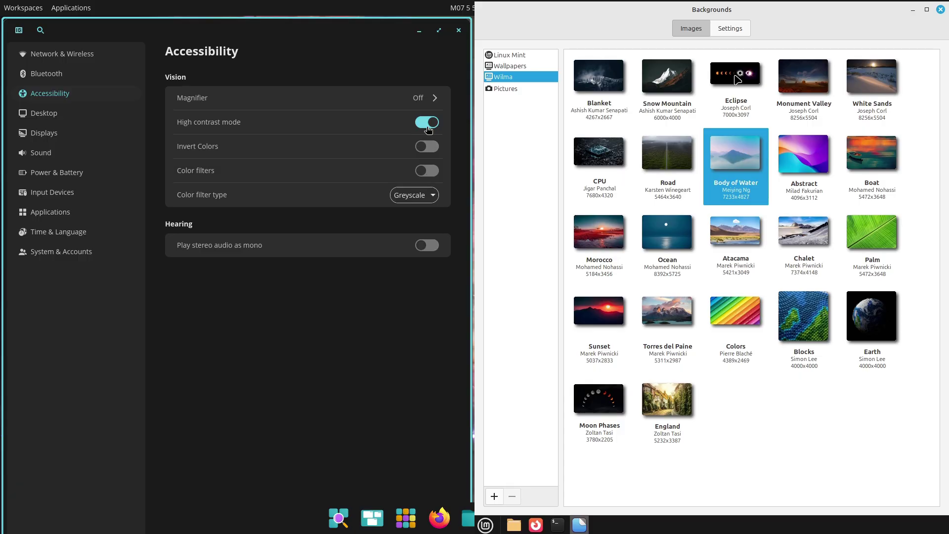
{"action": "left_click", "coordinate": [427, 123]}
Switch Invert Colors and Color filters each on and off again in COSMIC, and browse the Wallpapers collection in Mint Backgrounds
{"action": "left_click", "coordinate": [426, 147]}
{"action": "left_click", "coordinate": [727, 28]}
{"action": "left_click", "coordinate": [695, 28]}
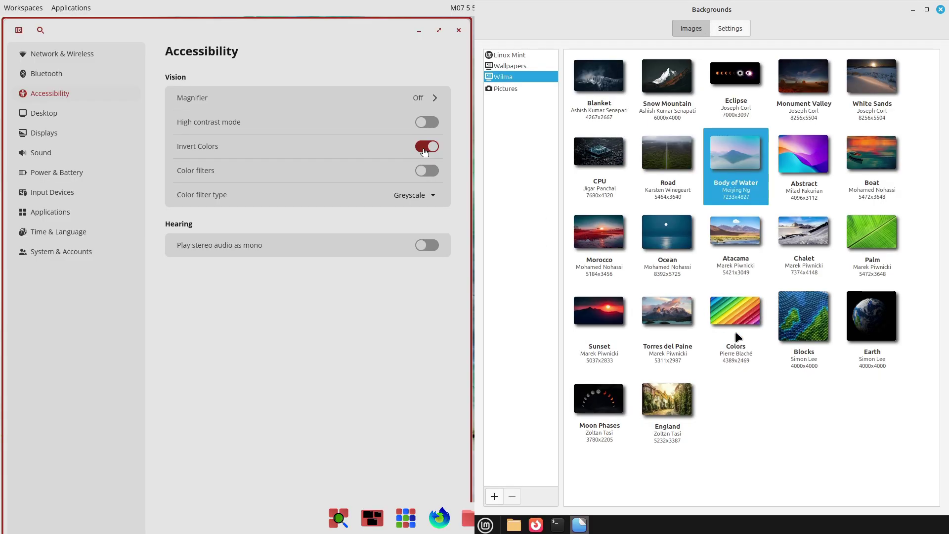
{"action": "left_click", "coordinate": [426, 147]}
{"action": "left_click", "coordinate": [510, 66]}
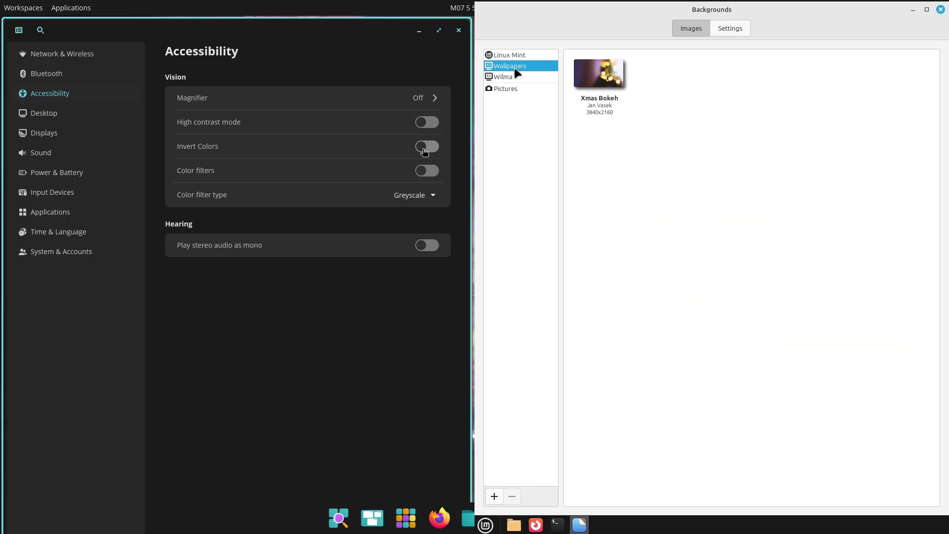
{"action": "left_click", "coordinate": [427, 172]}
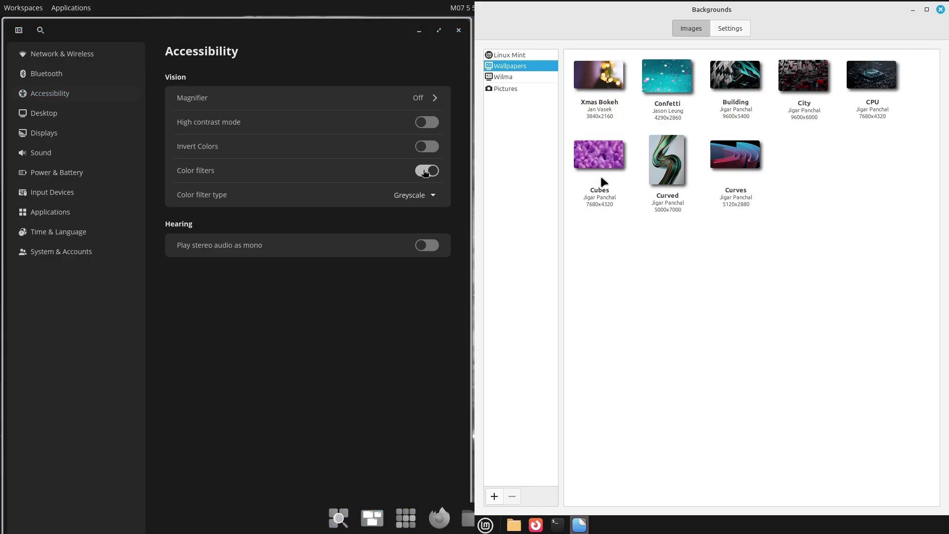
{"action": "left_click", "coordinate": [427, 171]}
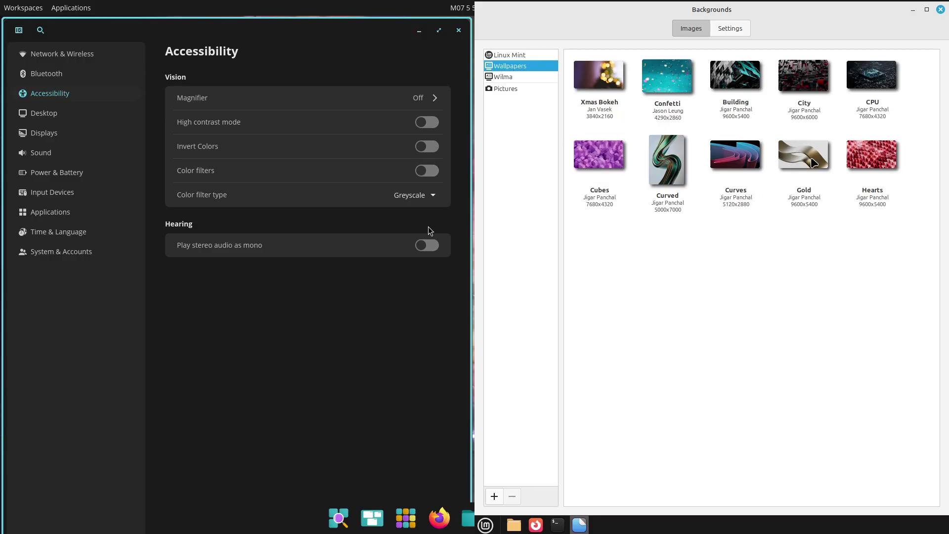
Close Mint Backgrounds after selecting the Linux Mint collection, and move the COSMIC Settings and app store windows down to expose the wallpaper
{"action": "left_click", "coordinate": [532, 53]}
{"action": "left_click_drag", "start_coordinate": [352, 20], "coordinate": [354, 122]}
{"action": "left_click", "coordinate": [941, 9]}
{"action": "left_click", "coordinate": [334, 25]}
{"action": "left_click_drag", "start_coordinate": [334, 25], "coordinate": [337, 136]}
Preview Invert Colors over the exposed COSMIC desktop and turn it off again, and open the Mint applications menu
{"action": "right_click", "coordinate": [607, 521]}
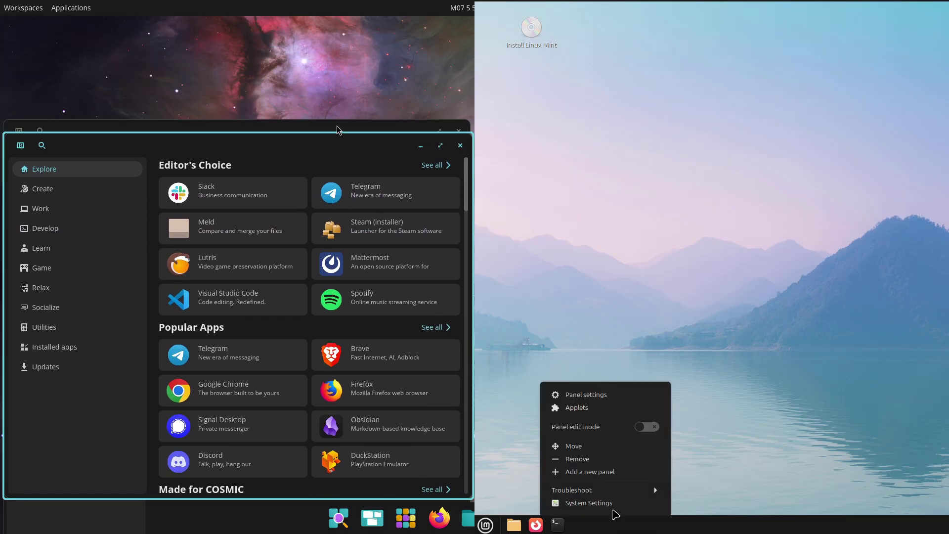
{"action": "left_click", "coordinate": [338, 128]}
{"action": "left_click", "coordinate": [424, 246]}
{"action": "left_click", "coordinate": [609, 319]}
{"action": "left_click", "coordinate": [485, 526]}
{"action": "left_click", "coordinate": [424, 247]}
Preview high contrast mode and the Greyscale color filter, turning each off again, and browse the Mint Preferences list
{"action": "mouse_move", "coordinate": [565, 229]}
{"action": "left_click", "coordinate": [423, 222]}
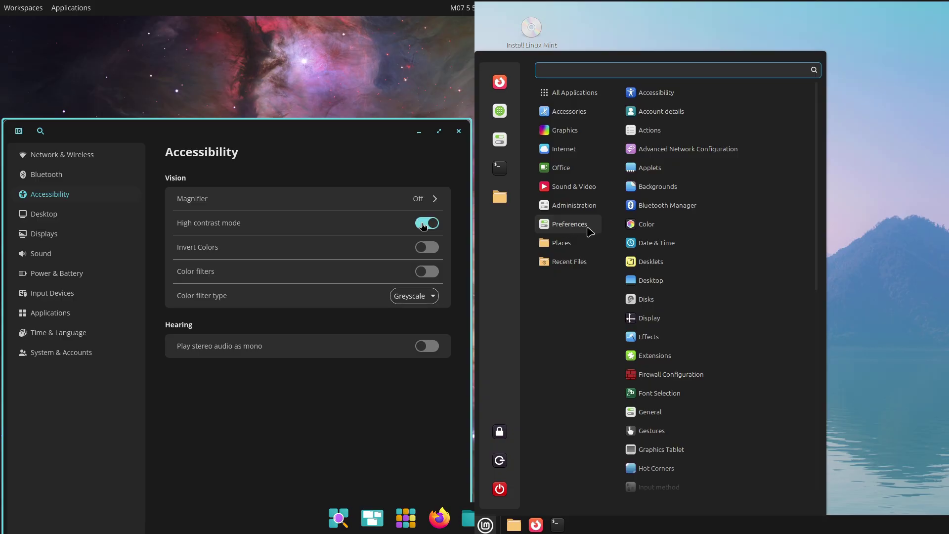
{"action": "left_click", "coordinate": [424, 223]}
{"action": "left_click", "coordinate": [423, 271]}
{"action": "scroll", "coordinate": [814, 242], "scroll_direction": "down", "scroll_amount": 5}
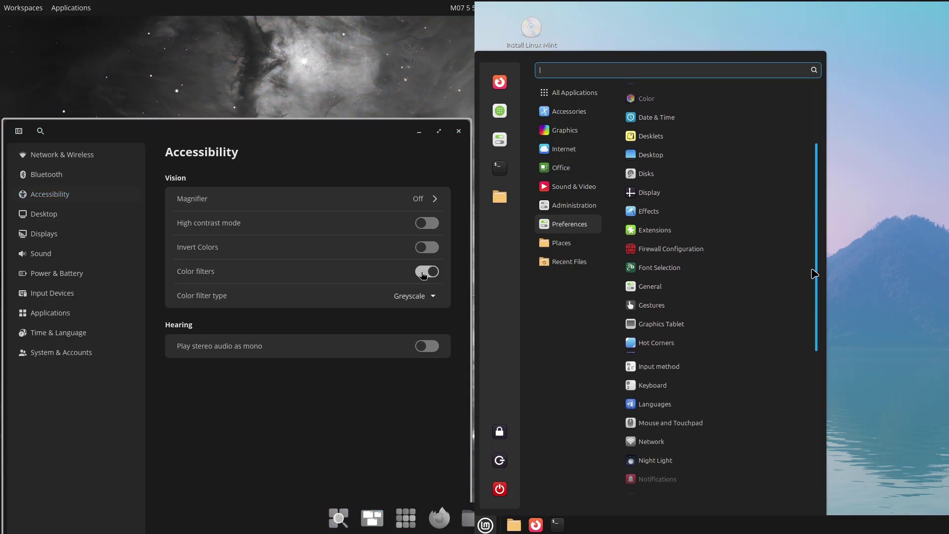
{"action": "left_click", "coordinate": [424, 272]}
Open Extensions from the Mint preferences, and move COSMIC Settings back up to open its Desktop page
{"action": "left_click", "coordinate": [706, 195]}
{"action": "left_click_drag", "start_coordinate": [360, 108], "coordinate": [356, 20]}
{"action": "left_click_drag", "start_coordinate": [948, 118], "coordinate": [476, 164]}
{"action": "left_click", "coordinate": [103, 113]}
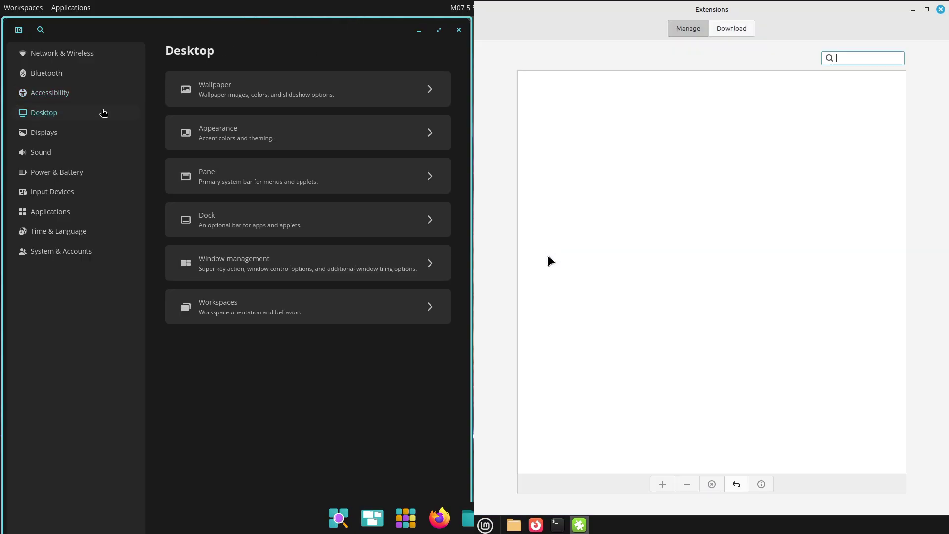
Set the green aurora-like image as the COSMIC wallpaper and launch Themes from the Mint preferences
{"action": "left_click", "coordinate": [226, 101]}
{"action": "left_click", "coordinate": [486, 524]}
{"action": "mouse_move", "coordinate": [569, 229]}
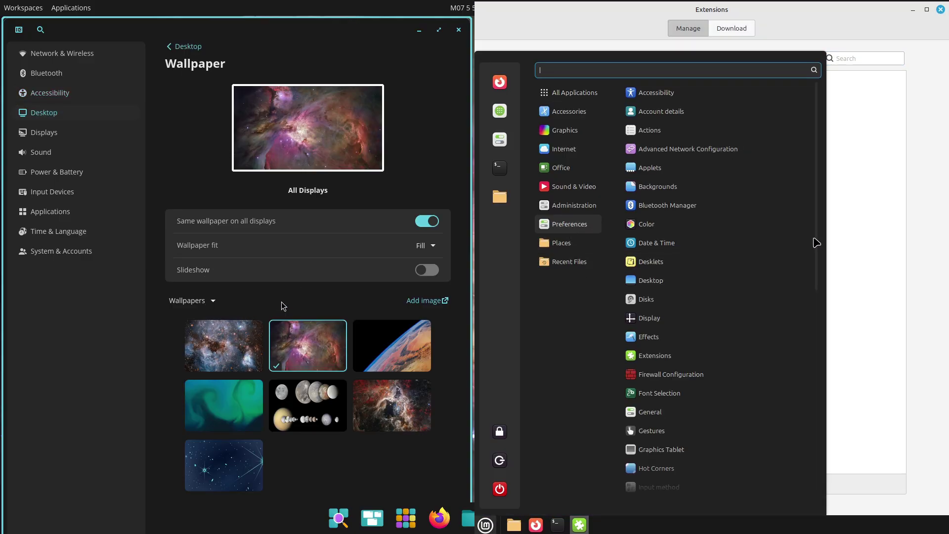
{"action": "left_click", "coordinate": [217, 402]}
{"action": "left_click_drag", "start_coordinate": [816, 242], "coordinate": [816, 457]}
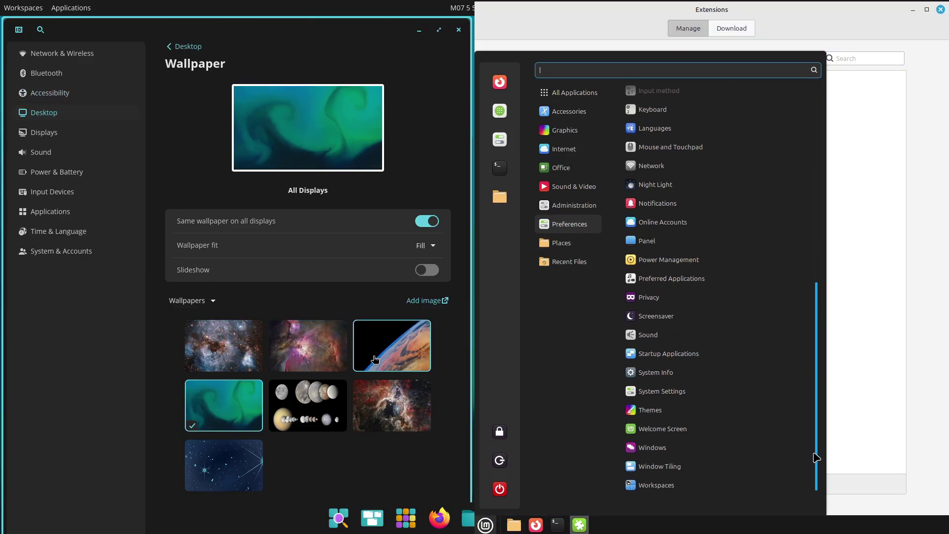
{"action": "left_click", "coordinate": [730, 414]}
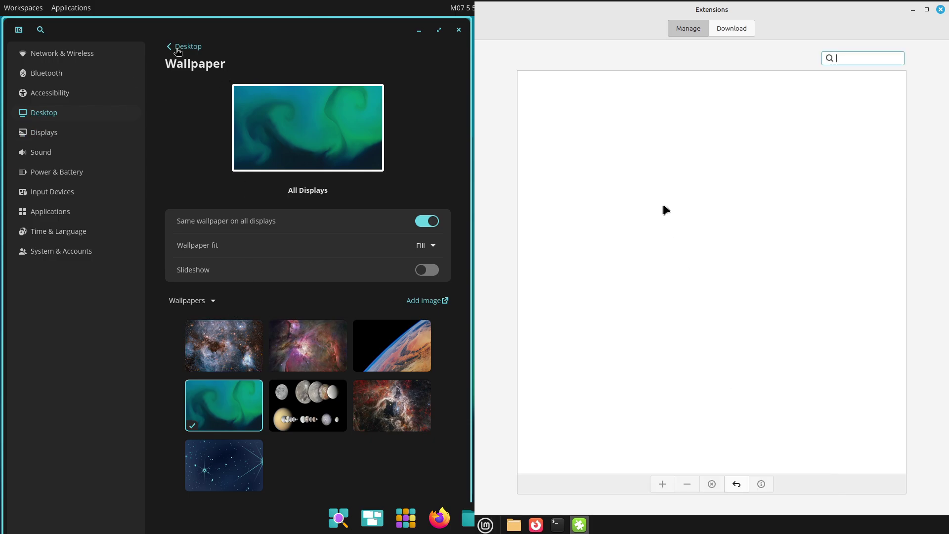
Switch the COSMIC appearance to Light mode and apply the dark green accent color
{"action": "left_click", "coordinate": [178, 48]}
{"action": "left_click", "coordinate": [222, 123]}
{"action": "left_click", "coordinate": [331, 134]}
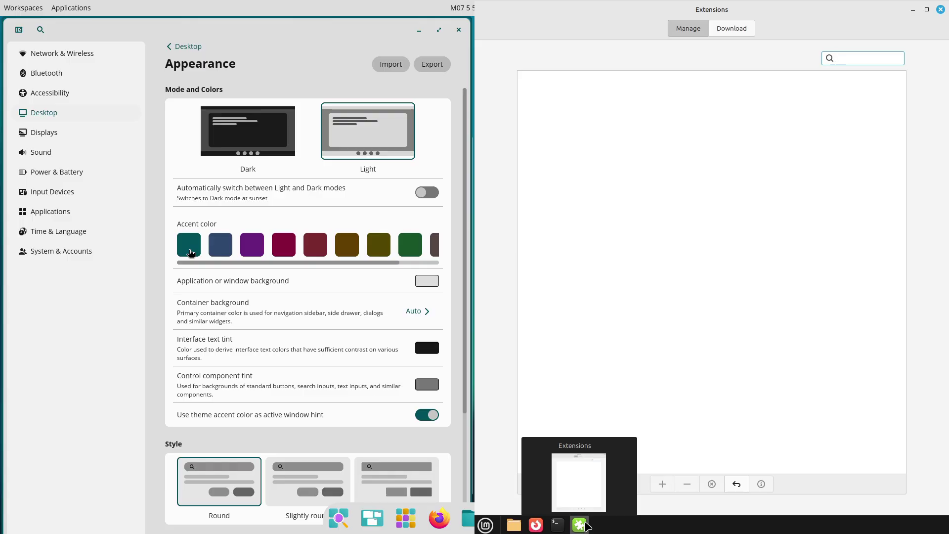
{"action": "left_click", "coordinate": [586, 525]}
{"action": "left_click", "coordinate": [586, 525]}
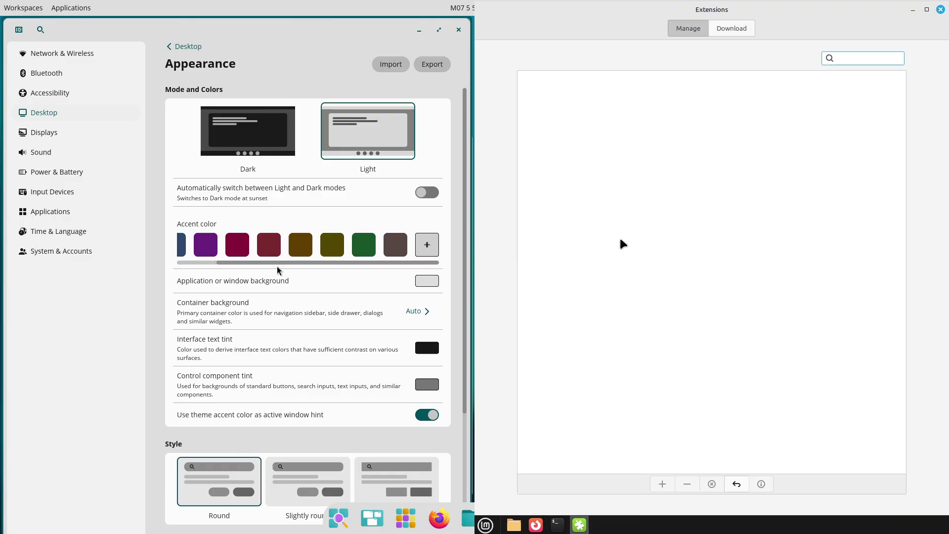
{"action": "left_click", "coordinate": [410, 245]}
Preview the Dark appearance in Mint's Themes and open the advanced theme settings
{"action": "left_click_drag", "start_coordinate": [910, 118], "coordinate": [475, 138]}
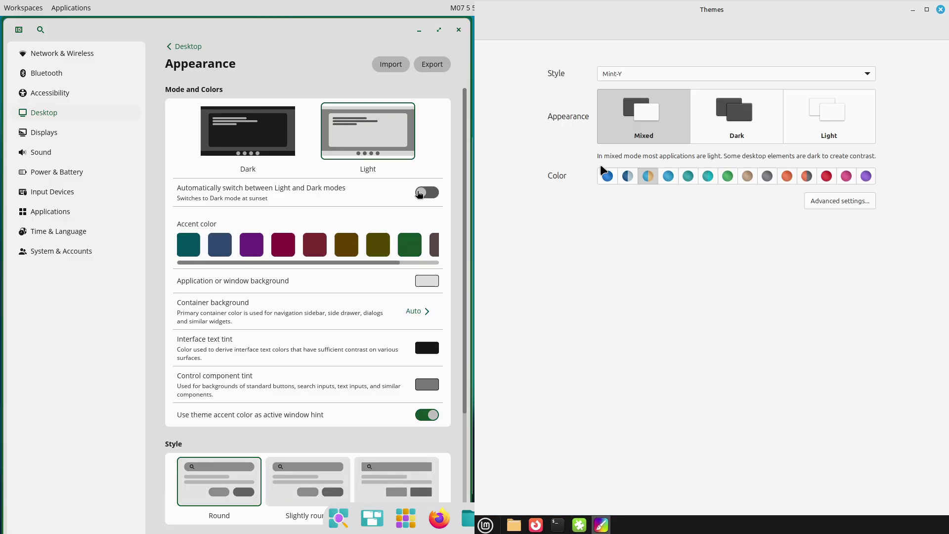
{"action": "left_click", "coordinate": [772, 134]}
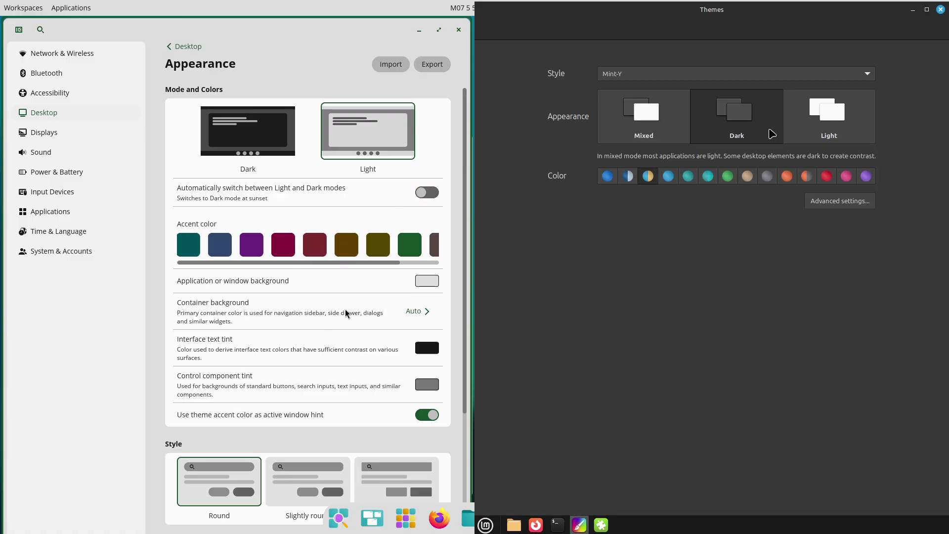
{"action": "left_click_drag", "start_coordinate": [465, 325], "coordinate": [467, 496]}
{"action": "left_click", "coordinate": [856, 201]}
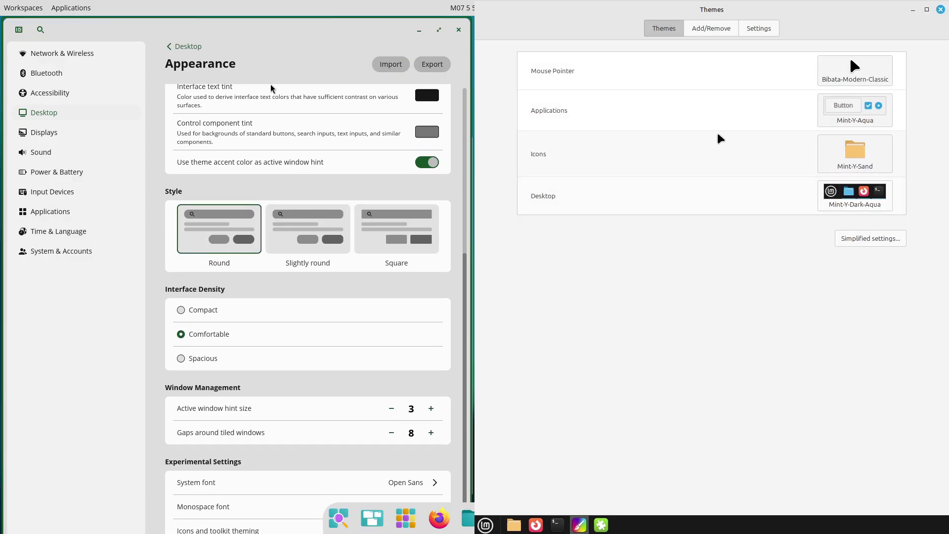
Preview COSMIC's Slightly round and Square styles, return to Round, and browse Mint's application and icon themes
{"action": "left_click", "coordinate": [332, 218]}
{"action": "left_click", "coordinate": [864, 116]}
{"action": "left_click", "coordinate": [864, 116]}
{"action": "left_click", "coordinate": [386, 233]}
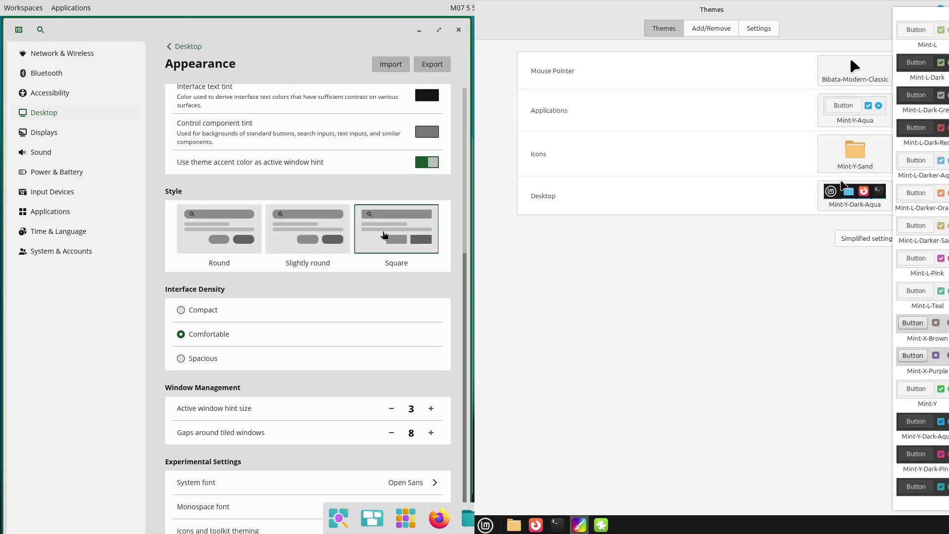
{"action": "left_click", "coordinate": [238, 233]}
{"action": "left_click", "coordinate": [842, 164]}
Preview the Compact and Spacious interface densities in COSMIC, restore Comfortable, and reopen Mint's advanced theme settings
{"action": "left_click", "coordinate": [237, 312]}
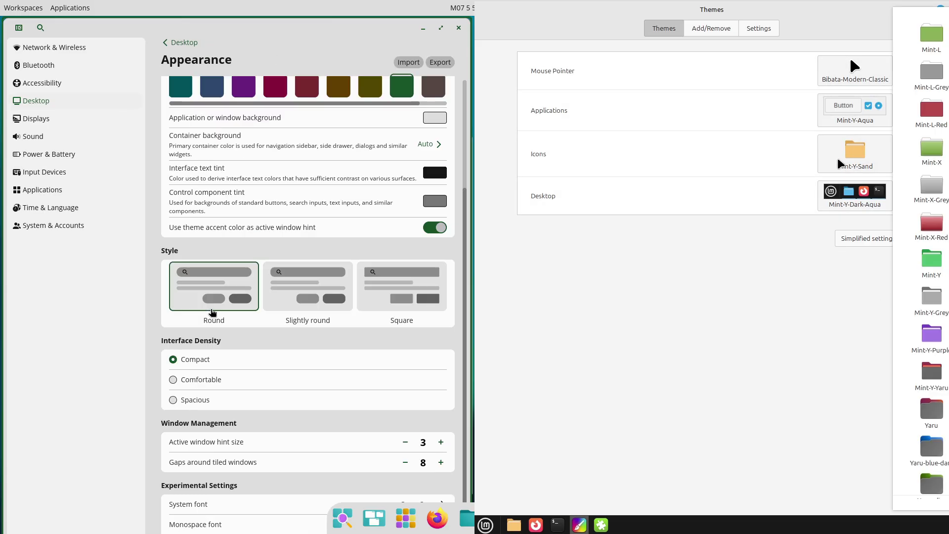
{"action": "left_click", "coordinate": [823, 382]}
{"action": "left_click", "coordinate": [866, 239]}
{"action": "left_click", "coordinate": [196, 401]}
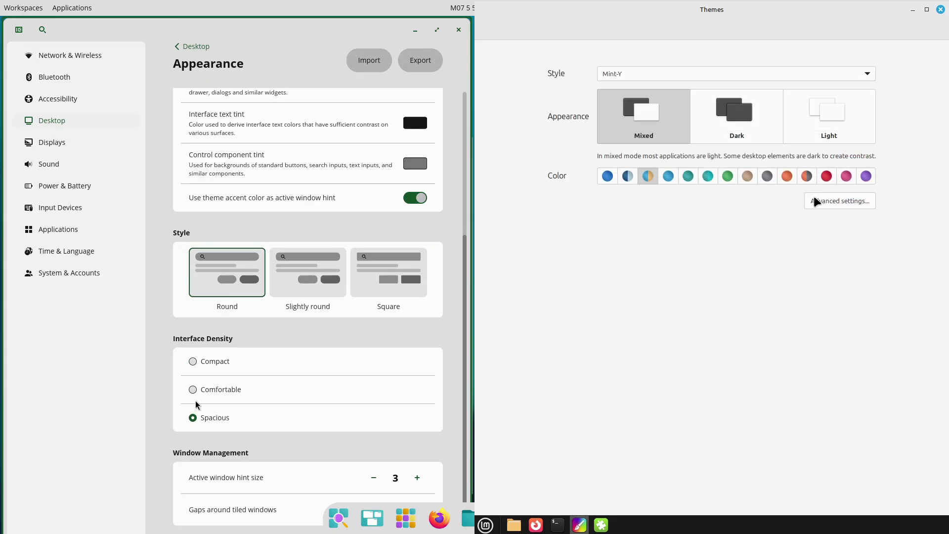
{"action": "left_click", "coordinate": [823, 201]}
{"action": "left_click", "coordinate": [194, 391]}
Look through the Add/Remove and Settings pages of Mint's Themes and switch to the Extensions window
{"action": "left_click", "coordinate": [727, 29]}
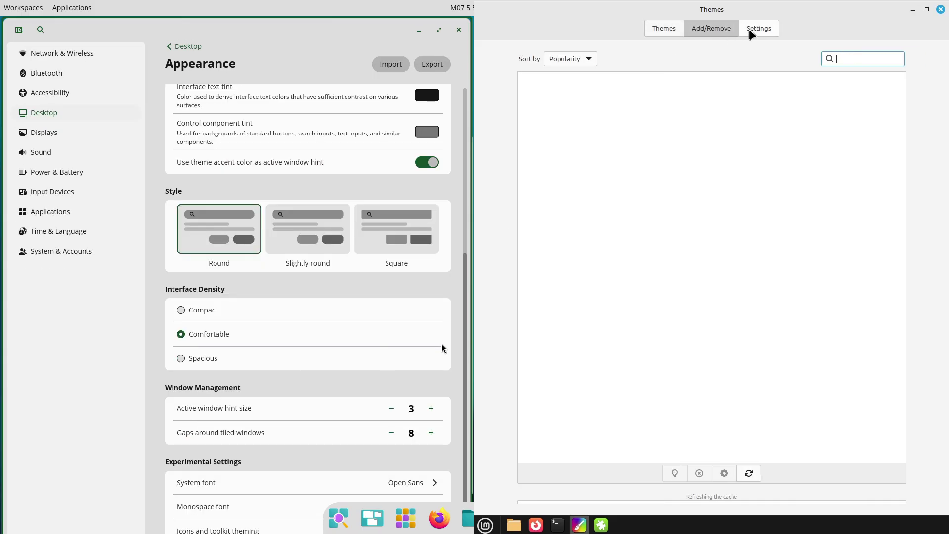
{"action": "left_click", "coordinate": [749, 30]}
{"action": "left_click", "coordinate": [721, 28]}
{"action": "left_click", "coordinate": [189, 47]}
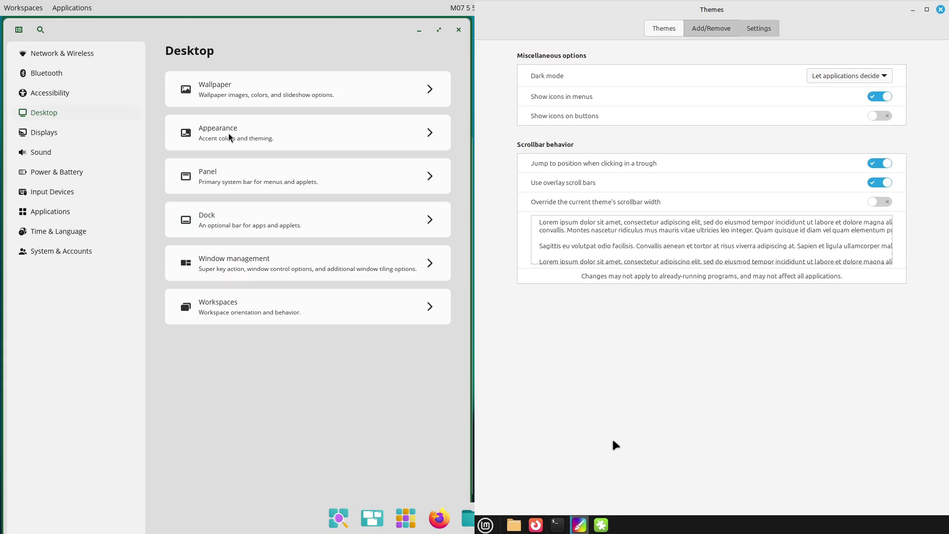
{"action": "left_click", "coordinate": [601, 525]}
Look through the Appearance, Panel and Dock pages of COSMIC's Desktop settings
{"action": "left_click", "coordinate": [242, 140]}
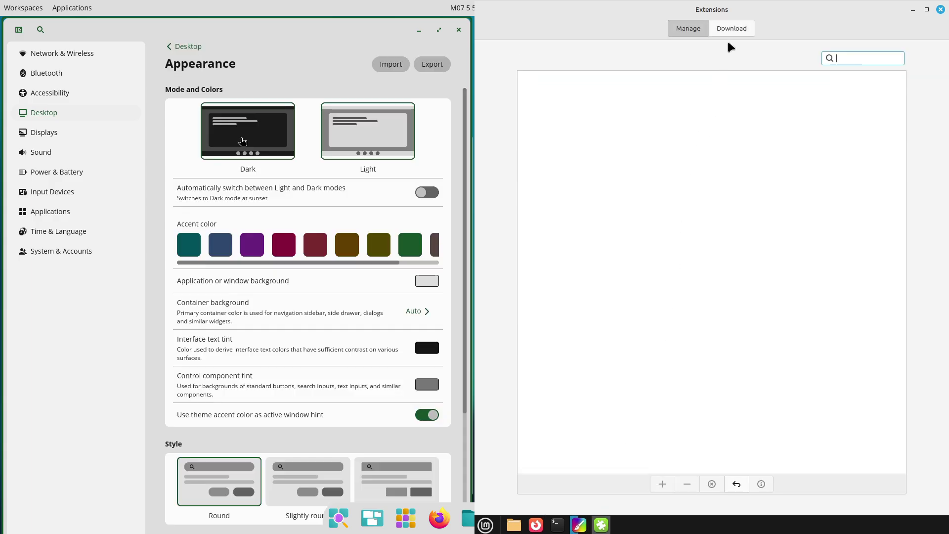
{"action": "left_click", "coordinate": [176, 47]}
{"action": "left_click", "coordinate": [230, 169]}
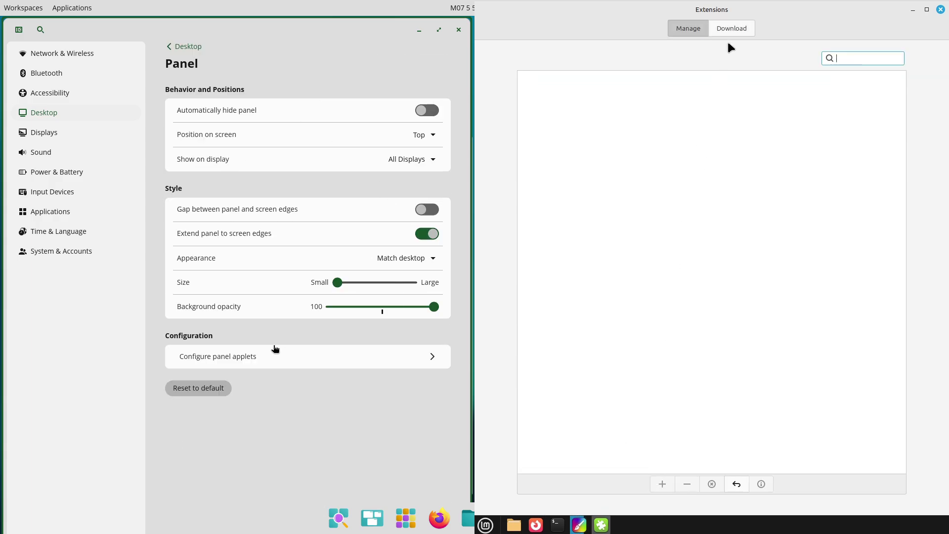
{"action": "left_click", "coordinate": [197, 49]}
{"action": "left_click", "coordinate": [233, 216]}
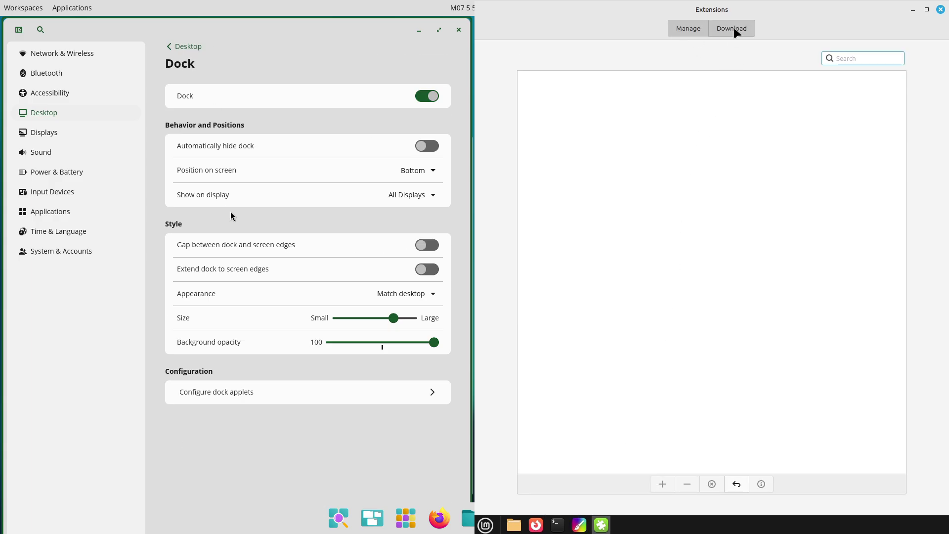
Browse the downloadable themes in Mint, close Themes, and view the screen position options for the COSMIC dock
{"action": "left_click", "coordinate": [734, 28]}
{"action": "left_click", "coordinate": [601, 526]}
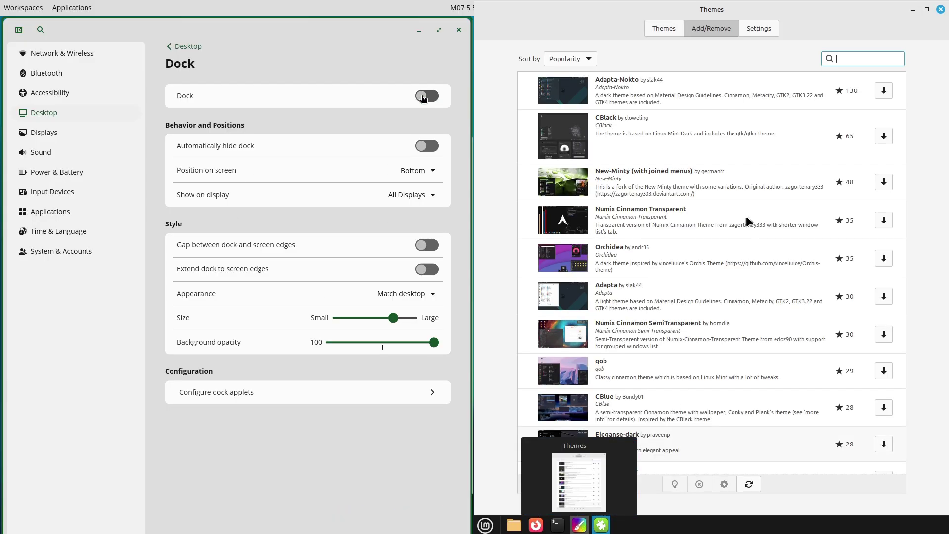
{"action": "left_click_drag", "start_coordinate": [904, 109], "coordinate": [903, 241]}
{"action": "left_click", "coordinate": [419, 172]}
{"action": "left_click", "coordinate": [941, 10]}
{"action": "left_click", "coordinate": [305, 431]}
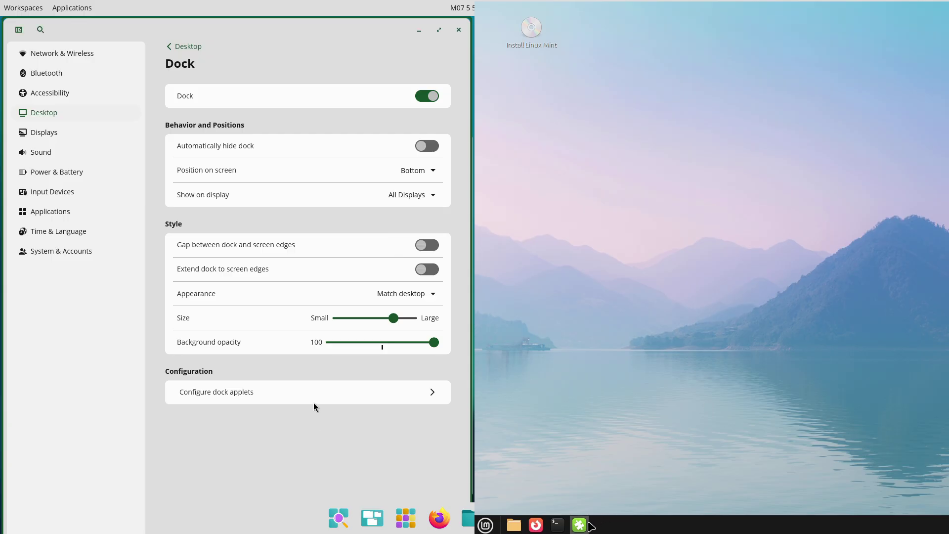
Review the COSMIC dock's applets and the managed extensions in Mint, and close Extensions
{"action": "left_click", "coordinate": [587, 525]}
{"action": "left_click", "coordinate": [292, 392]}
{"action": "left_click", "coordinate": [698, 28]}
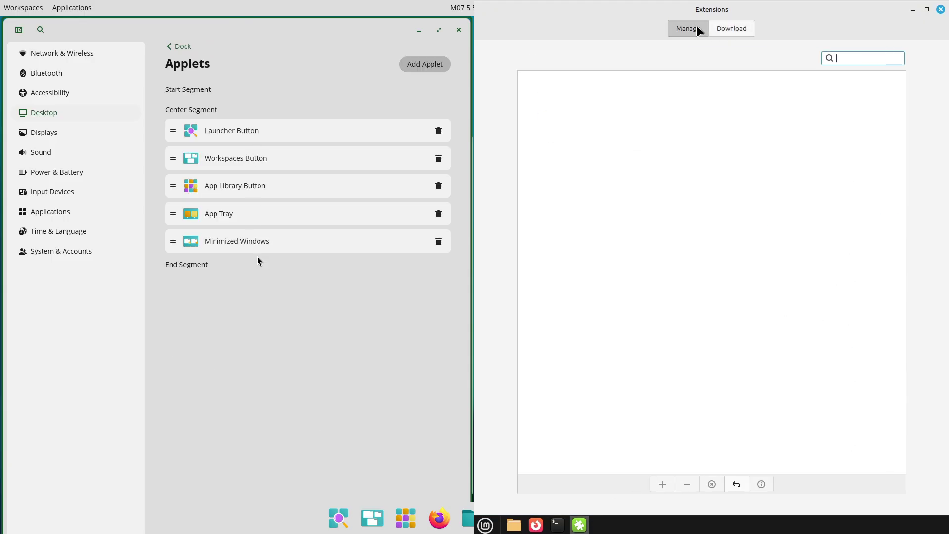
{"action": "left_click", "coordinate": [181, 50]}
{"action": "left_click", "coordinate": [941, 10]}
View the Super key action options in COSMIC's Window management and launch Web Apps from Mint's Internet applications
{"action": "left_click", "coordinate": [485, 526]}
{"action": "left_click", "coordinate": [182, 49]}
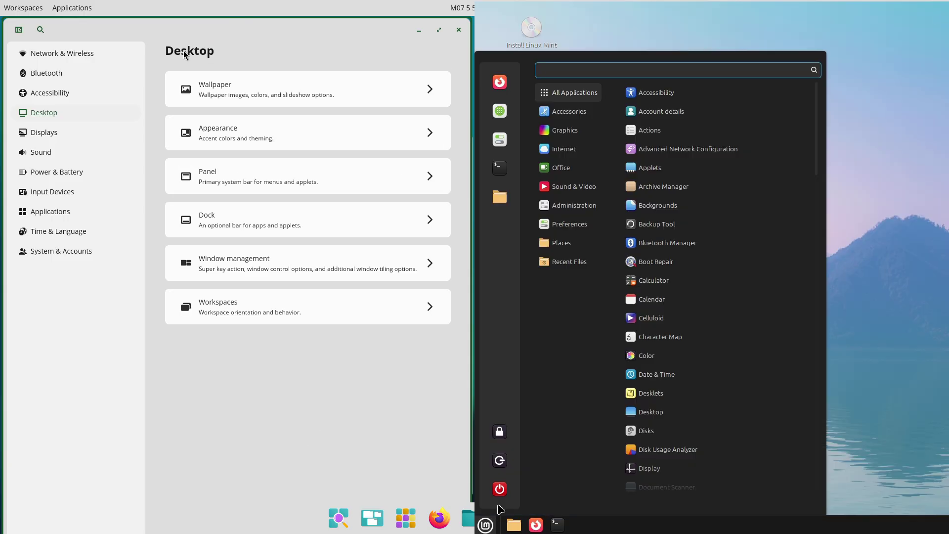
{"action": "left_click", "coordinate": [229, 213]}
{"action": "left_click", "coordinate": [194, 53]}
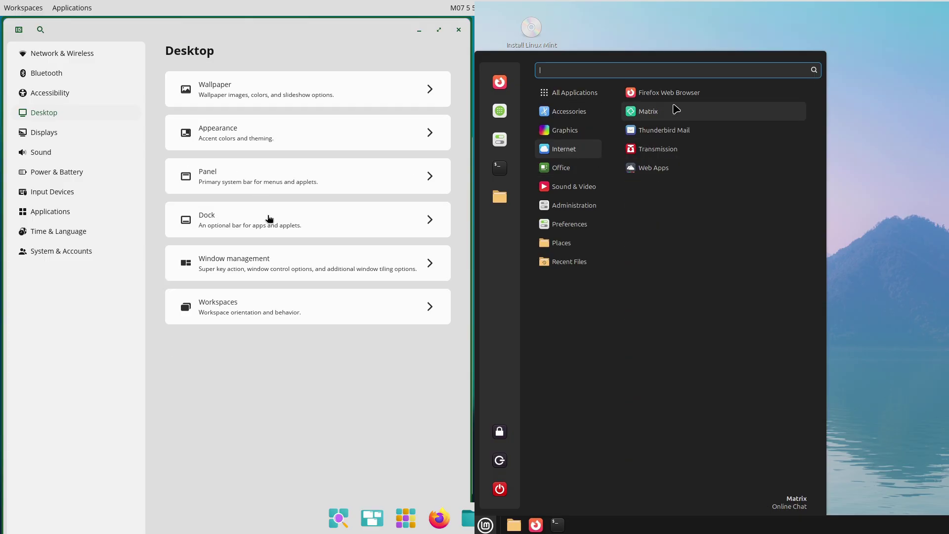
{"action": "left_click", "coordinate": [265, 262]}
{"action": "left_click", "coordinate": [401, 96]}
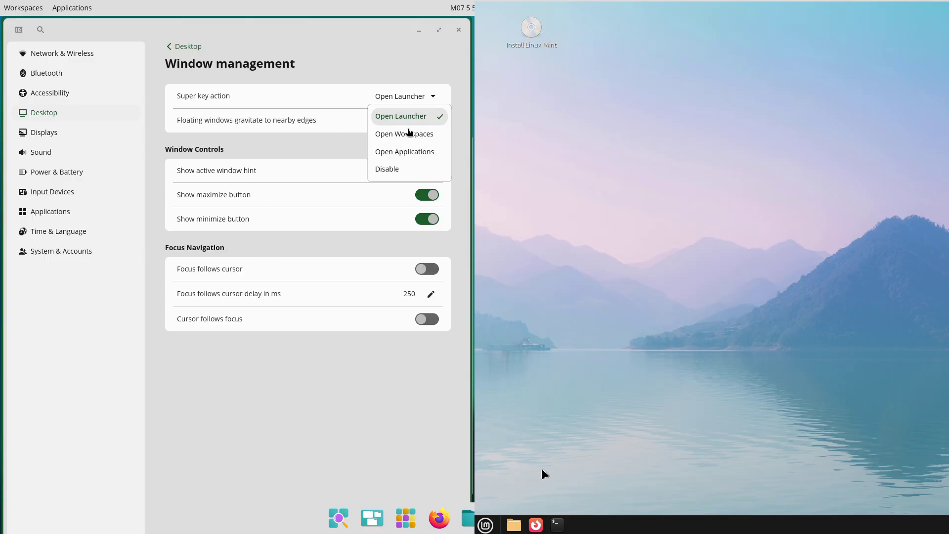
{"action": "left_click", "coordinate": [486, 525]}
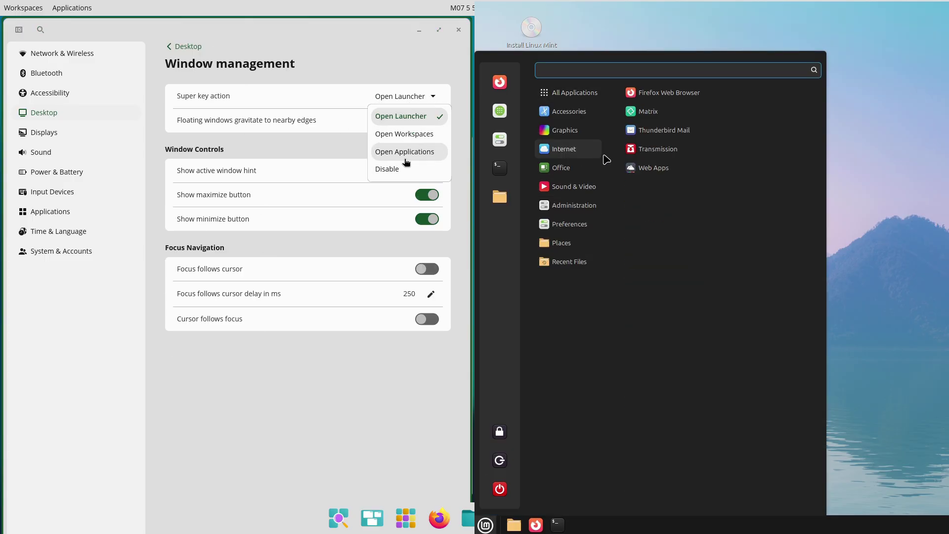
{"action": "left_click", "coordinate": [637, 168]}
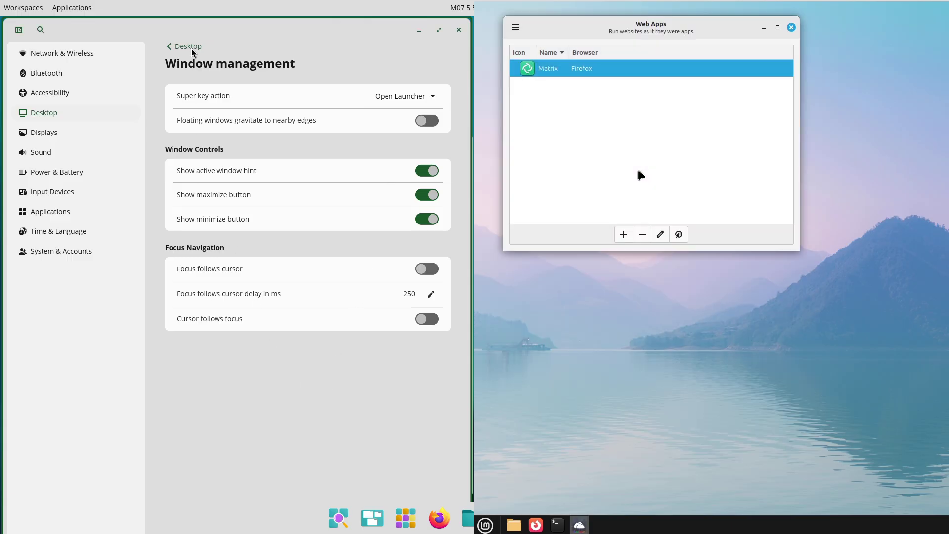
Maximize the Mint Web Apps window and view COSMIC's Workspaces and Displays settings
{"action": "left_click", "coordinate": [192, 48]}
{"action": "left_click_drag", "start_coordinate": [652, 27], "coordinate": [475, 207]}
{"action": "left_click", "coordinate": [241, 300]}
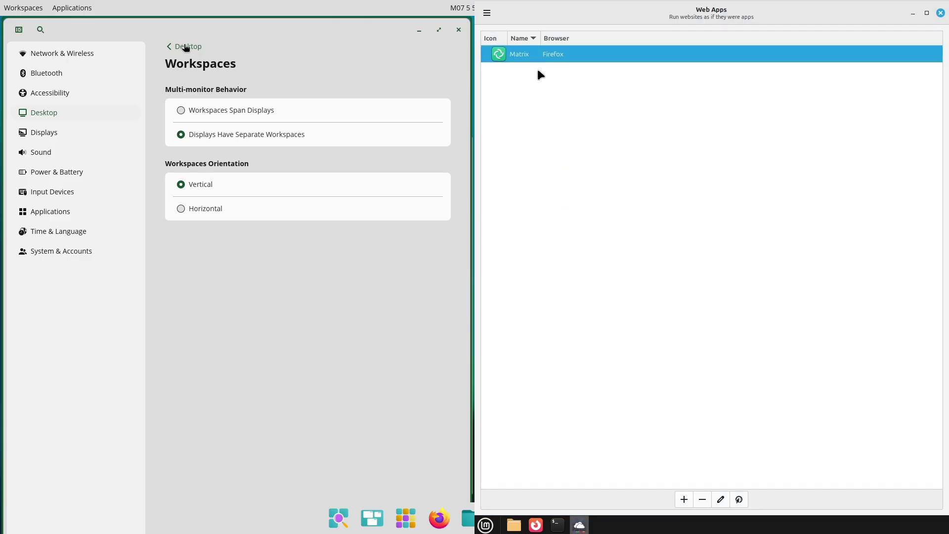
{"action": "left_click", "coordinate": [185, 46]}
{"action": "left_click", "coordinate": [63, 134]}
Start a new Mint web app named YouTube and view COSMIC's display orientation and scale options
{"action": "left_click", "coordinate": [684, 498]}
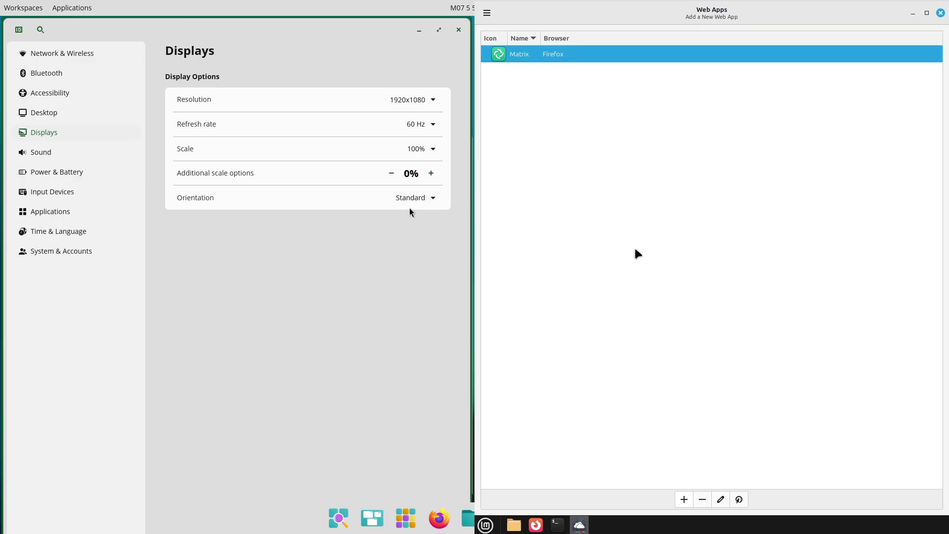
{"action": "left_click", "coordinate": [414, 200]}
{"action": "left_click", "coordinate": [366, 336]}
{"action": "left_click", "coordinate": [424, 153]}
{"action": "type", "text": "You"}
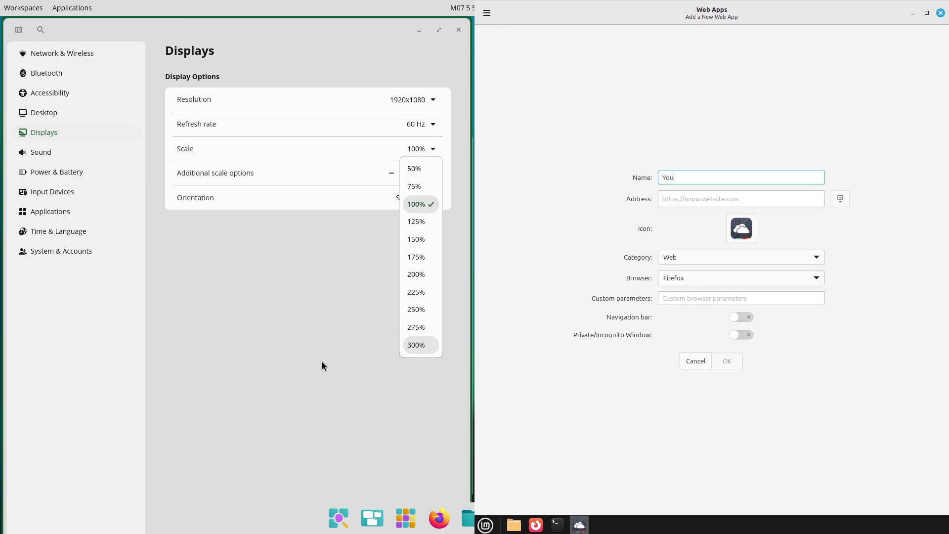
{"action": "left_click", "coordinate": [322, 361]}
{"action": "type", "text": "uTube"}
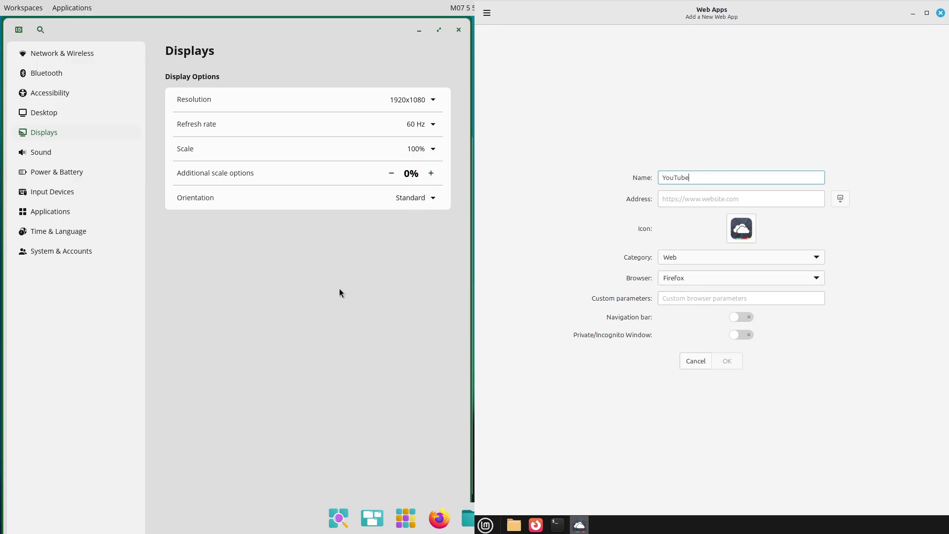
Set the web app's address to YouTube.com and view the output device options in COSMIC's Sound settings
{"action": "left_click", "coordinate": [695, 198]}
{"action": "left_click", "coordinate": [70, 154]}
{"action": "type", "text": "YouTube.c"}
{"action": "left_click", "coordinate": [423, 140]}
{"action": "left_click", "coordinate": [433, 122]}
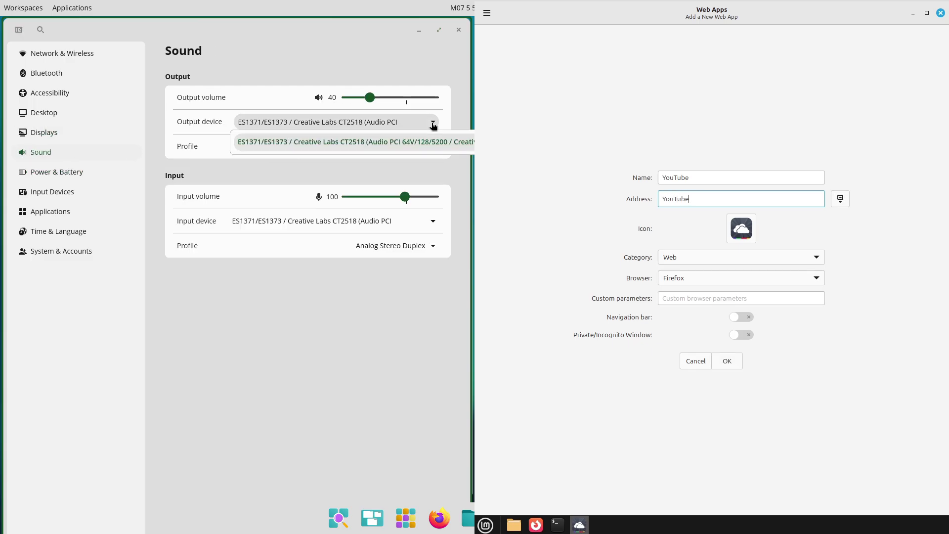
{"action": "left_click", "coordinate": [417, 315]}
{"action": "type", "text": "om"}
Set COSMIC's power mode to High performance and change the web app's address to x.com
{"action": "left_click", "coordinate": [76, 174]}
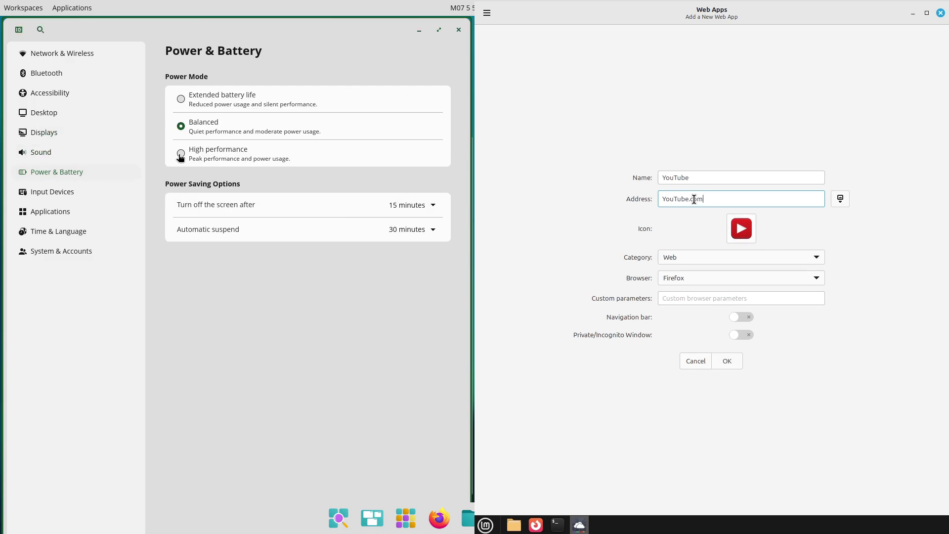
{"action": "type", "text": "x"}
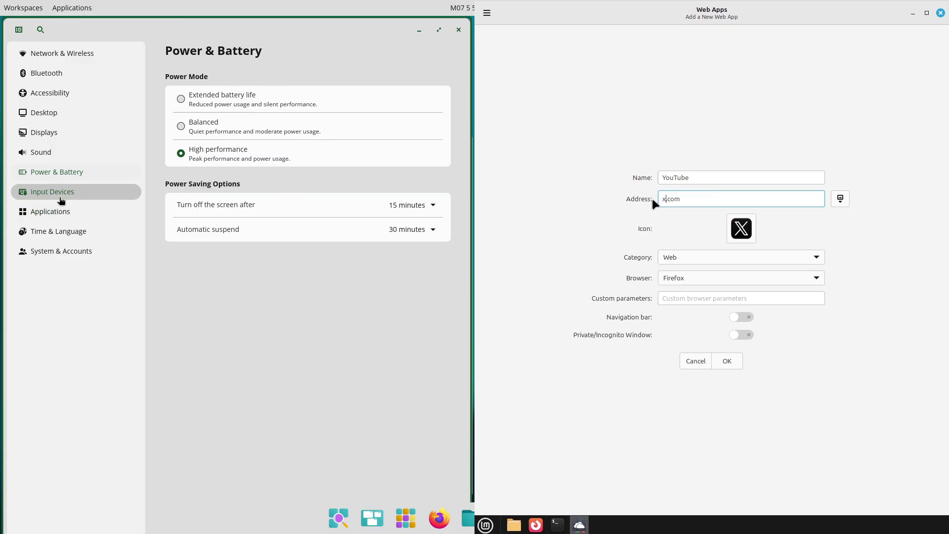
Enable natural scrolling in COSMIC's mouse settings and change the web app's address to twitter.com
{"action": "left_click", "coordinate": [61, 199]}
{"action": "left_click", "coordinate": [235, 96]}
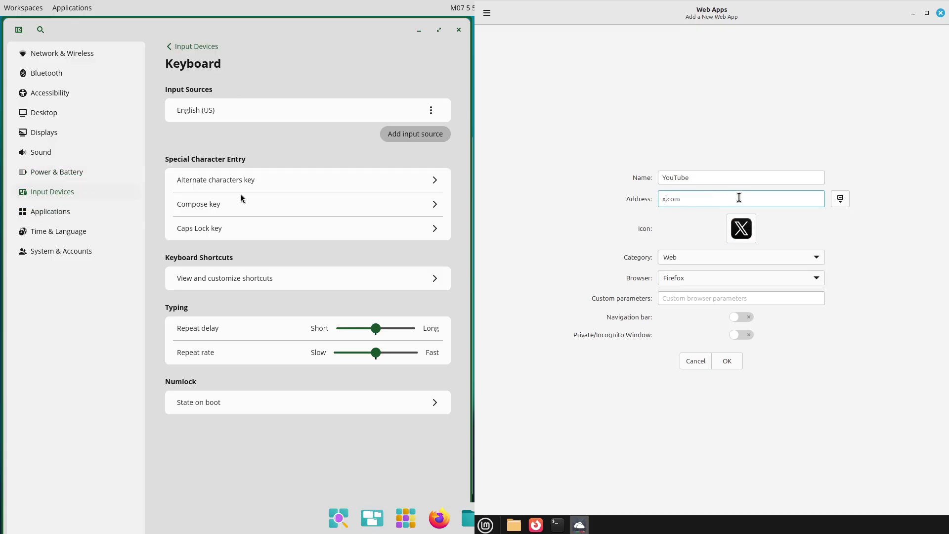
{"action": "left_click", "coordinate": [163, 44]}
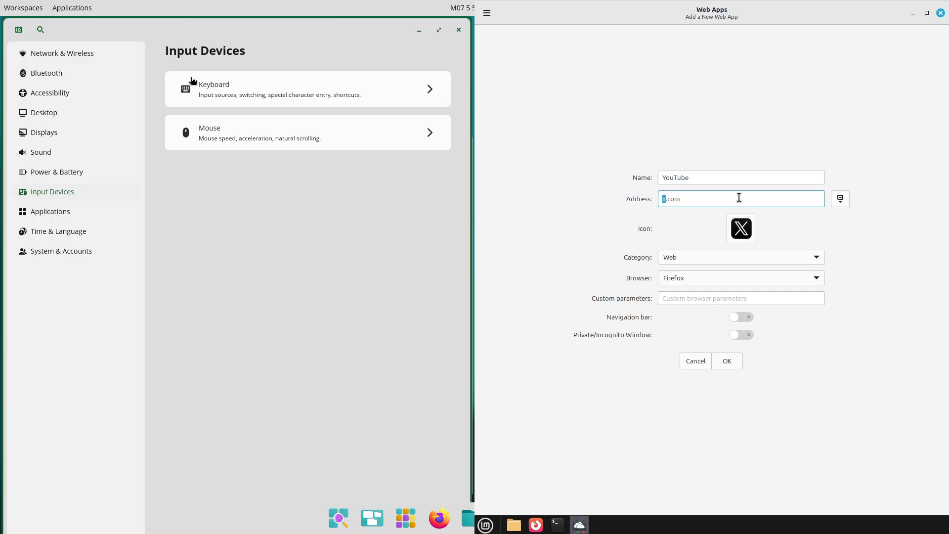
{"action": "left_click", "coordinate": [218, 131]}
{"action": "type", "text": "er"}
{"action": "left_click", "coordinate": [422, 225]}
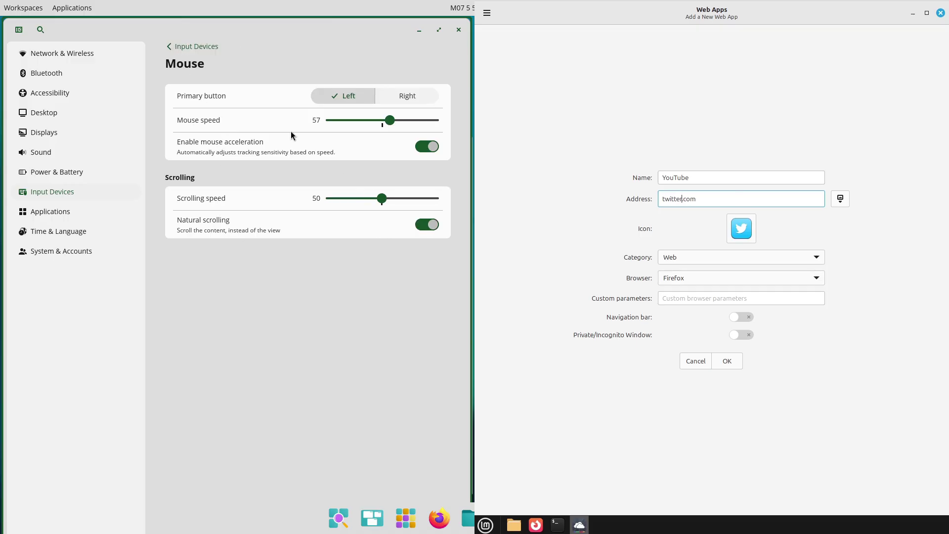
{"action": "left_click", "coordinate": [180, 50]}
Change the web app's address to instagram.com and open COSMIC's Default Applications page
{"action": "key", "text": "BackSpace"}
{"action": "key", "text": "BackSpace"}
{"action": "key", "text": "BackSpace"}
{"action": "key", "text": "BackSpace"}
{"action": "key", "text": "BackSpace"}
{"action": "key", "text": "BackSpace"}
{"action": "key", "text": "BackSpace"}
{"action": "left_click", "coordinate": [76, 211]}
{"action": "type", "text": "ins"}
{"action": "left_click", "coordinate": [285, 95]}
{"action": "type", "text": "tagram"}
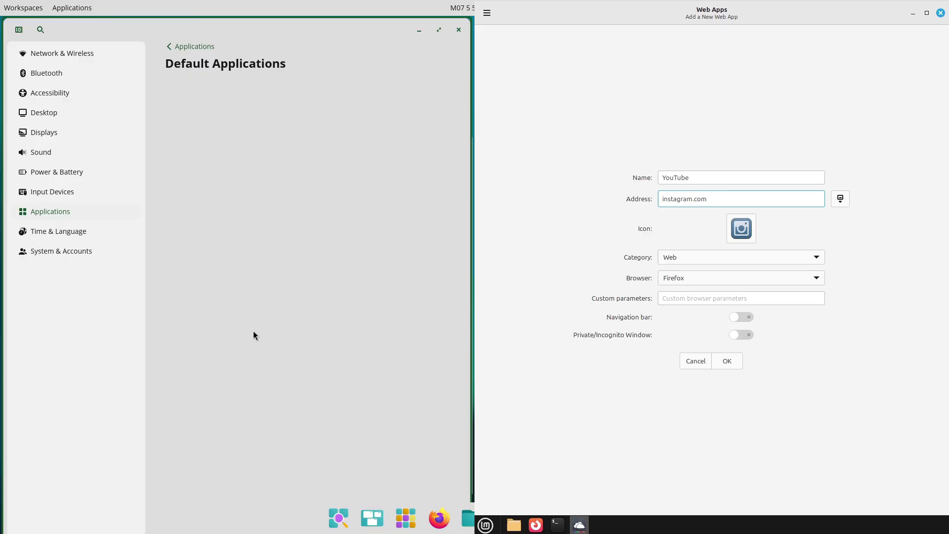
Replace the site name in the web app's address so it reads twitch.com
{"action": "key", "text": "BackSpace"}
{"action": "key", "text": "BackSpace"}
{"action": "key", "text": "BackSpace"}
{"action": "key", "text": "BackSpace"}
{"action": "key", "text": "BackSpace"}
{"action": "key", "text": "BackSpace"}
{"action": "key", "text": "BackSpace"}
{"action": "key", "text": "BackSpace"}
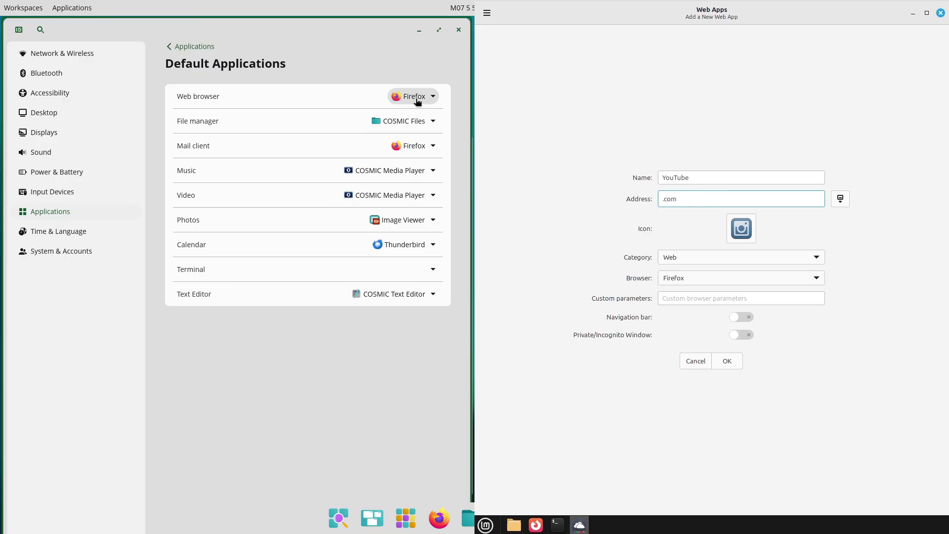
{"action": "type", "text": "twitch"}
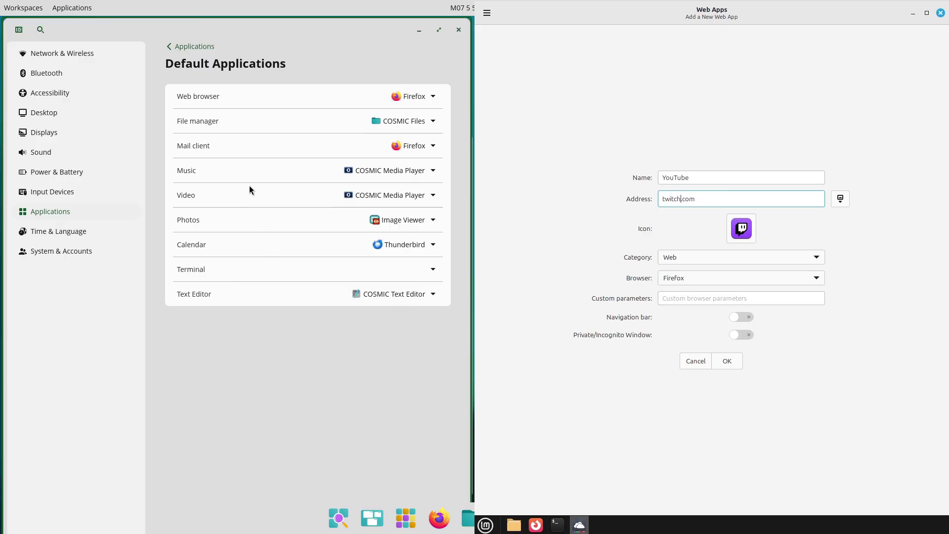
View COSMIC's Startup Applications and X11 Applications Compatibility pages, and search for icons for twitch.com in Web Apps
{"action": "left_click", "coordinate": [198, 47]}
{"action": "key", "text": "shift+Home"}
{"action": "left_click", "coordinate": [240, 124]}
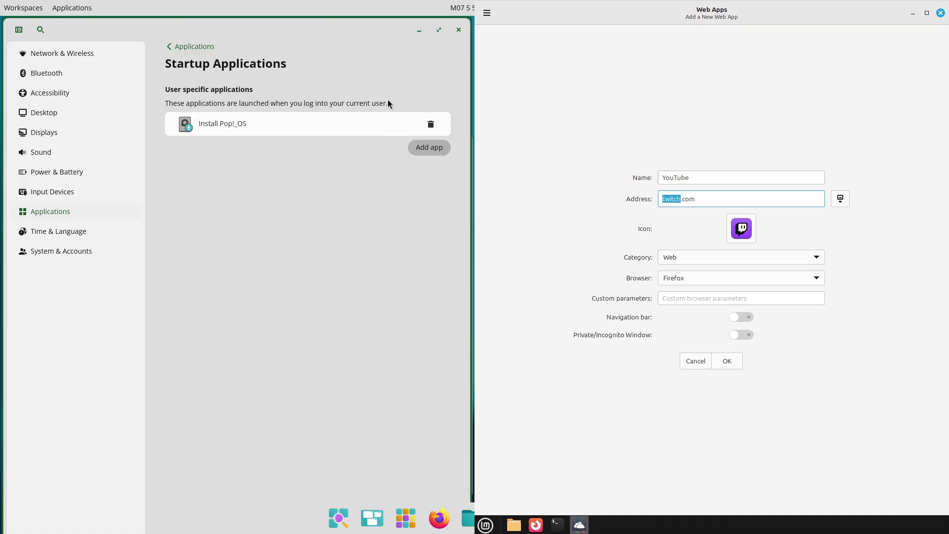
{"action": "left_click", "coordinate": [845, 198]}
{"action": "left_click", "coordinate": [190, 47]}
{"action": "left_click", "coordinate": [236, 172]}
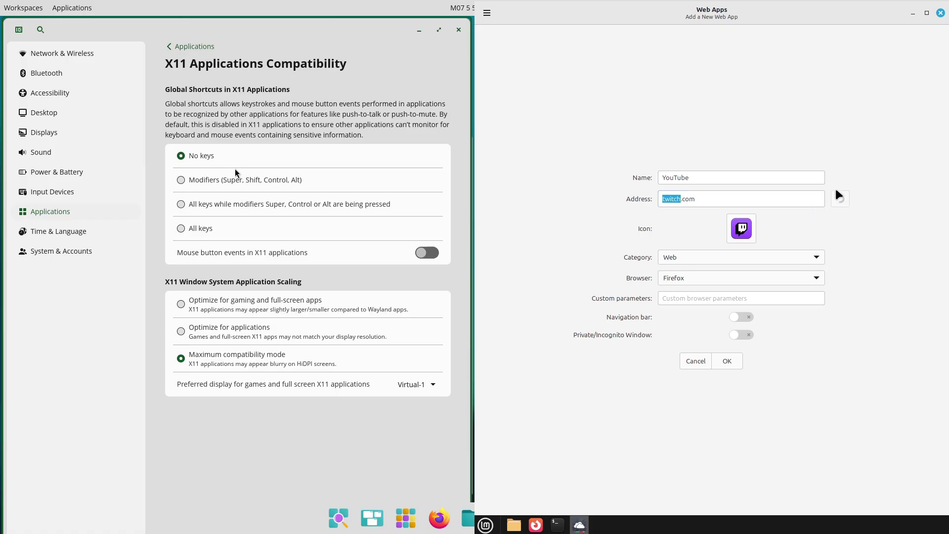
Check COSMIC's preferred display choices for X11 applications, then pick a Twitch icon for the web app and search for icons again
{"action": "left_click", "coordinate": [402, 384]}
{"action": "left_click", "coordinate": [701, 357]}
{"action": "left_click", "coordinate": [255, 445]}
{"action": "left_click", "coordinate": [843, 192]}
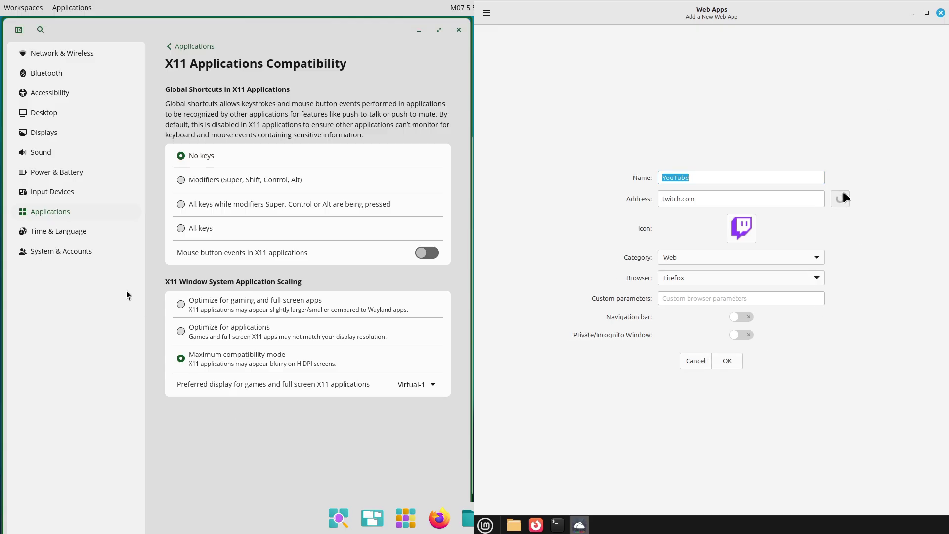
Look at the Date & Time and Region & Language pages in COSMIC's Time & Language settings
{"action": "left_click", "coordinate": [191, 46]}
{"action": "left_click", "coordinate": [85, 231]}
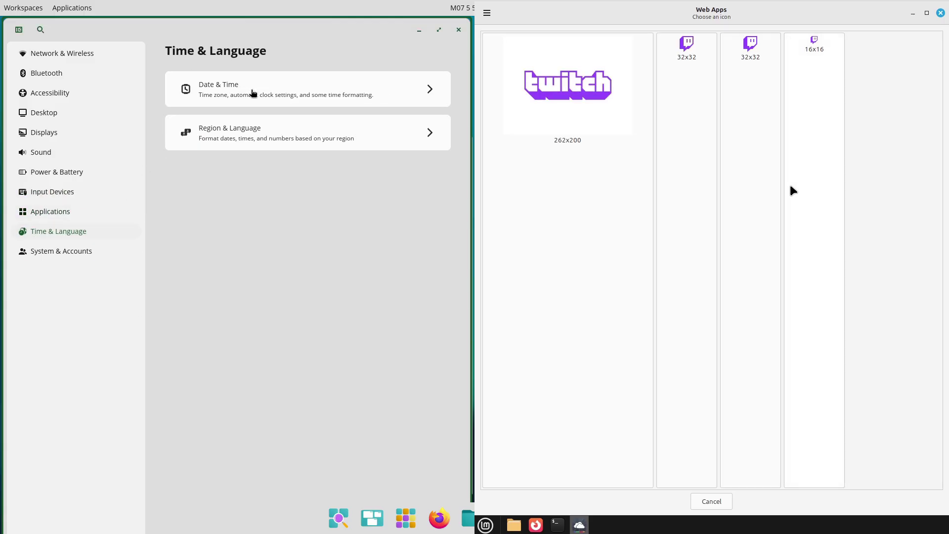
{"action": "left_click", "coordinate": [251, 94]}
{"action": "left_click", "coordinate": [192, 47]}
{"action": "left_click", "coordinate": [228, 143]}
{"action": "left_click", "coordinate": [191, 46]}
Open COSMIC's Users page under System & Accounts and close Mint's Web Apps window
{"action": "left_click", "coordinate": [487, 13]}
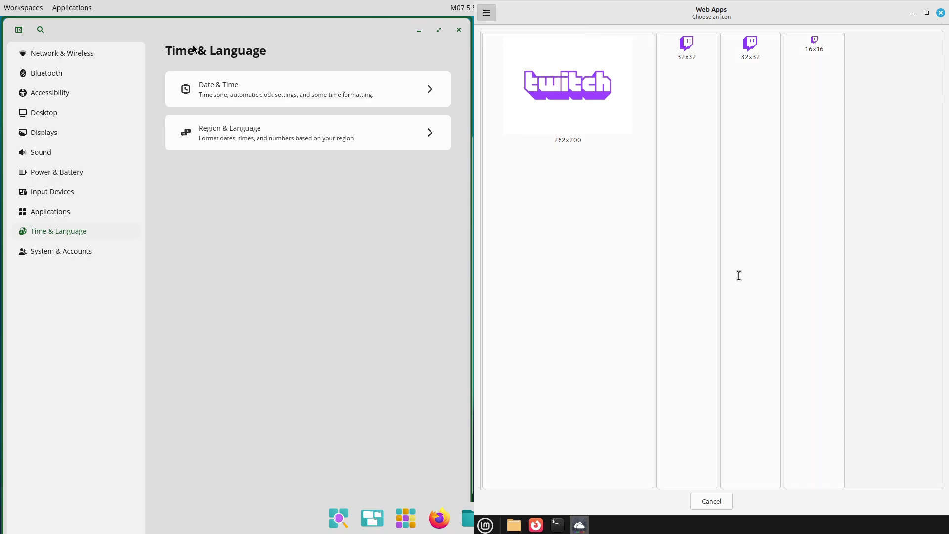
{"action": "left_click", "coordinate": [96, 248]}
{"action": "left_click", "coordinate": [791, 348]}
{"action": "left_click", "coordinate": [237, 97]}
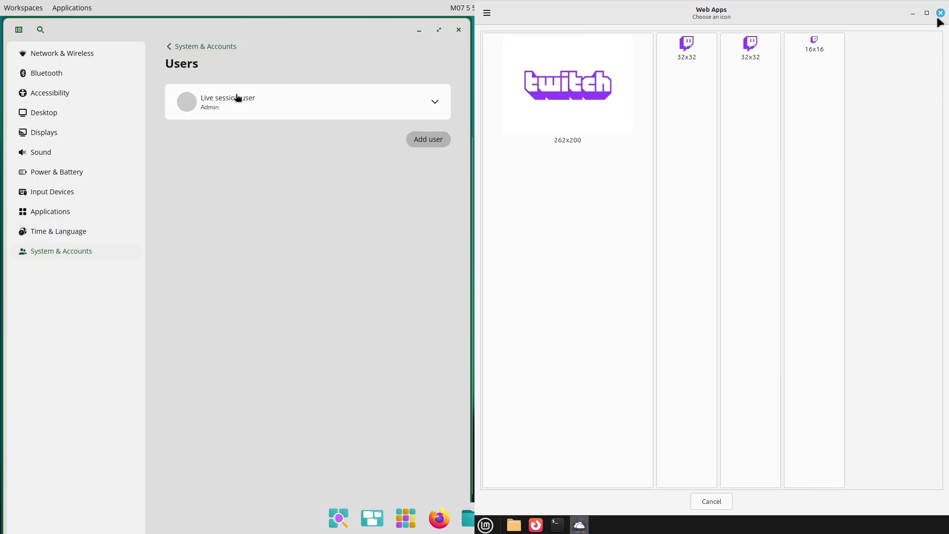
{"action": "left_click", "coordinate": [941, 14]}
Open COSMIC's About page, and maximize Mint's Firefox window and close its Privacy Notice page
{"action": "left_click", "coordinate": [218, 48]}
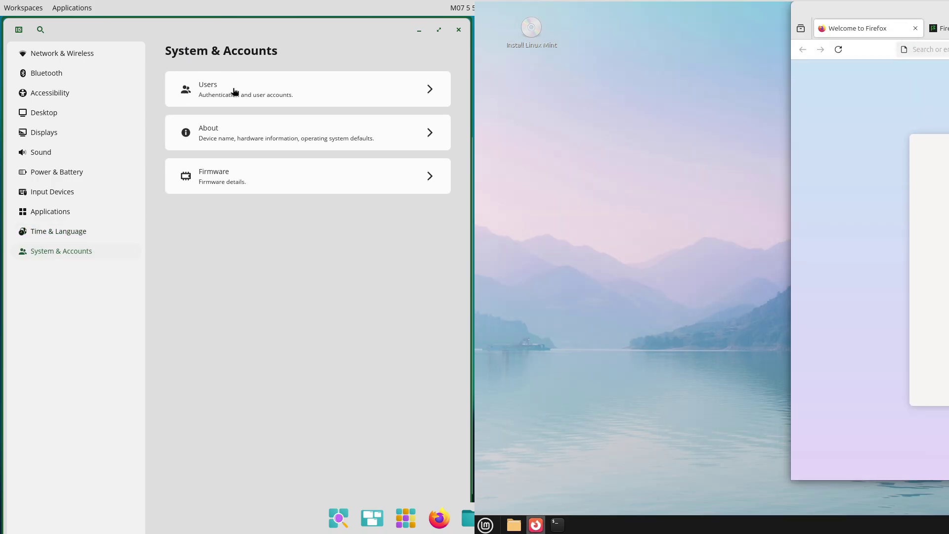
{"action": "left_click", "coordinate": [234, 132]}
{"action": "left_click_drag", "start_coordinate": [944, 10], "coordinate": [475, 94]}
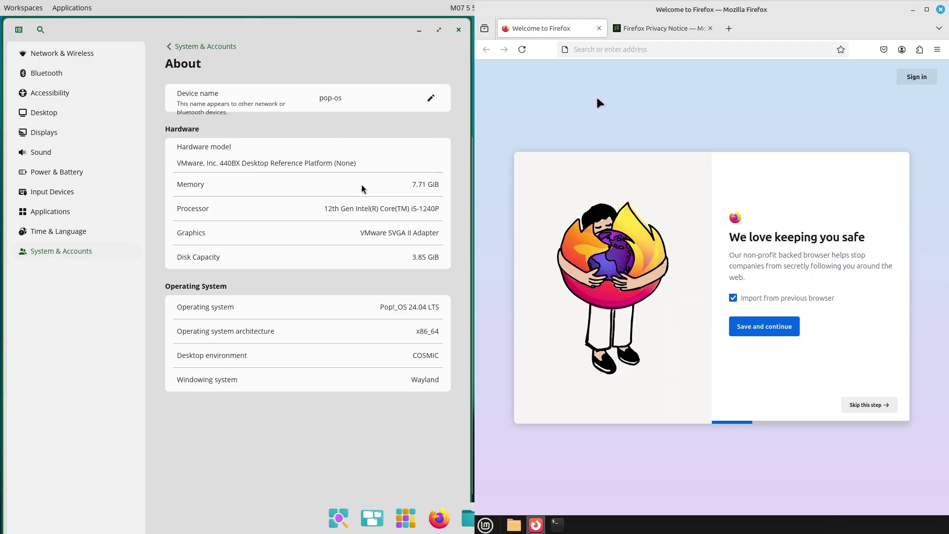
{"action": "left_click", "coordinate": [710, 29]}
Load about:support in Mint's Firefox, and view COSMIC's Firmware page before closing Settings
{"action": "left_click", "coordinate": [692, 50]}
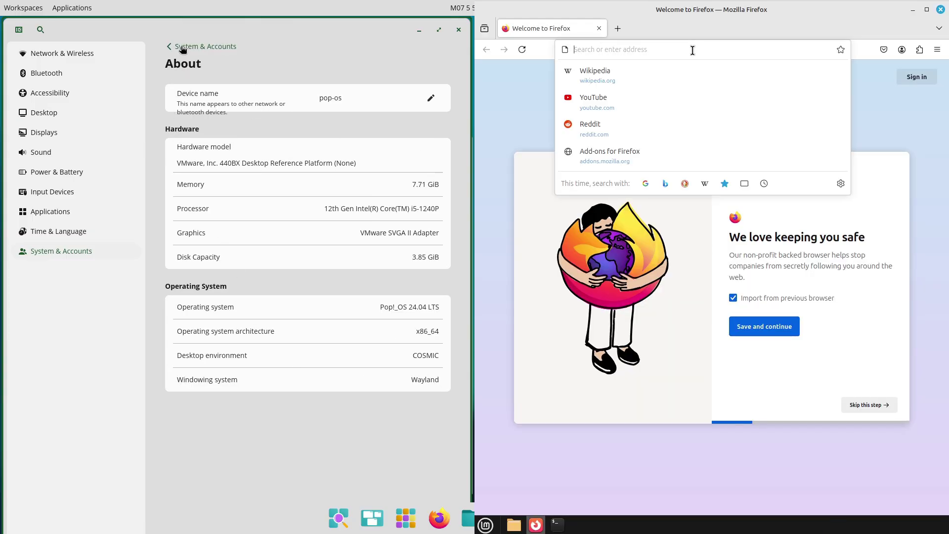
{"action": "left_click", "coordinate": [182, 48]}
{"action": "type", "text": "a"}
{"action": "left_click", "coordinate": [222, 182]}
{"action": "type", "text": "bout:support"}
{"action": "key", "text": "Return"}
{"action": "left_click", "coordinate": [458, 29]}
Read through Firefox's troubleshooting information and view the Brave page in COSMIC Store
{"action": "left_click_drag", "start_coordinate": [337, 133], "coordinate": [321, 18]}
{"action": "left_click_drag", "start_coordinate": [946, 70], "coordinate": [946, 83]}
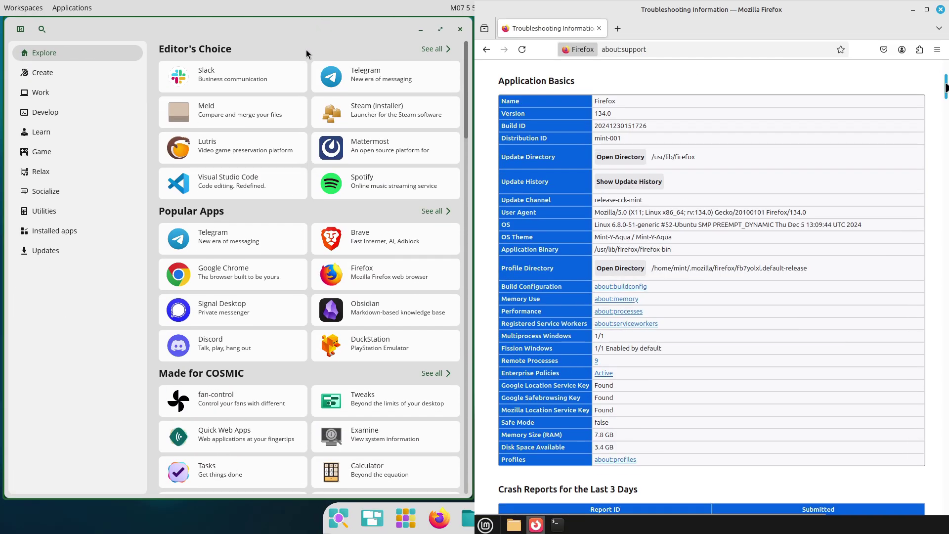
{"action": "left_click_drag", "start_coordinate": [707, 244], "coordinate": [584, 99]}
{"action": "mouse_move", "coordinate": [464, 115]}
{"action": "left_mouse_down"}
{"action": "mouse_move", "coordinate": [464, 165]}
{"action": "mouse_move", "coordinate": [464, 106]}
{"action": "left_mouse_up"}
{"action": "left_click", "coordinate": [366, 235]}
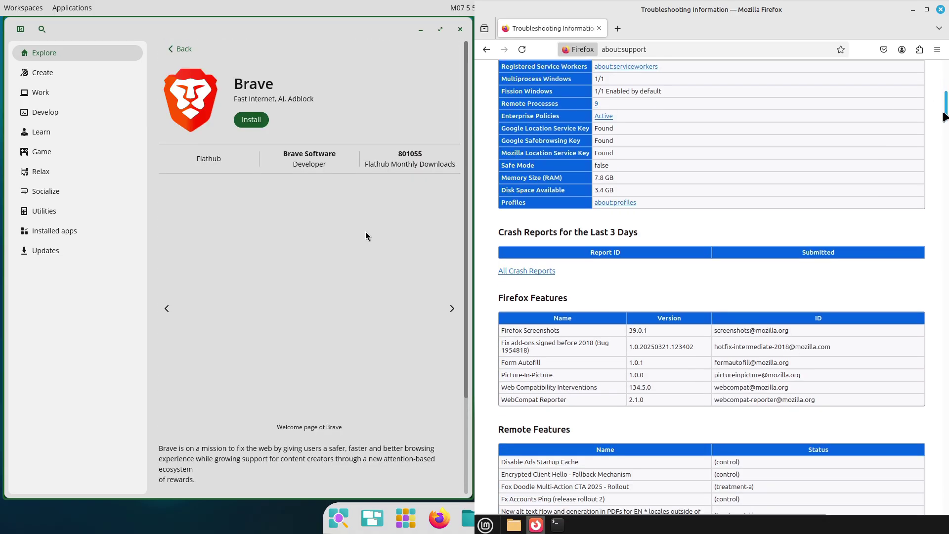
{"action": "left_click_drag", "start_coordinate": [466, 230], "coordinate": [467, 369]}
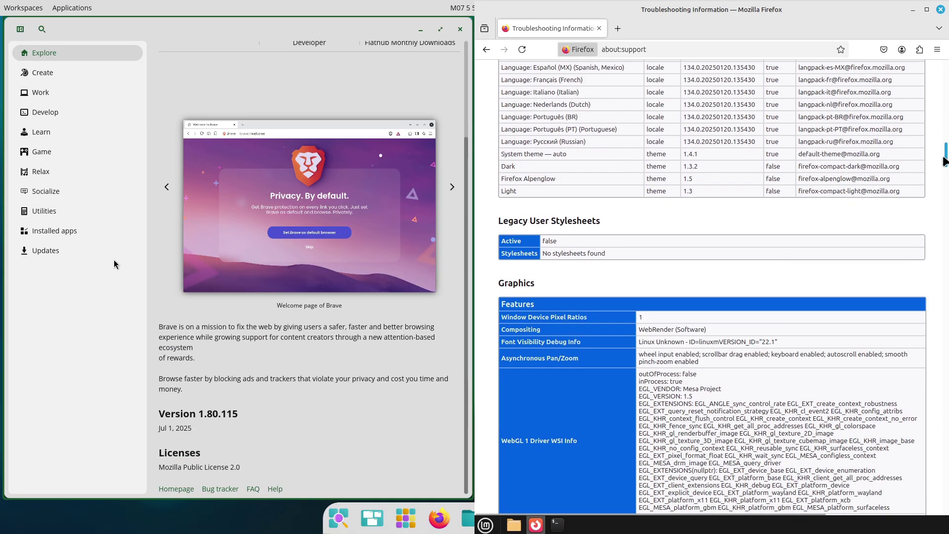
Open the Updates page in COSMIC Store and search the web for "linux mint" in Mint's Firefox
{"action": "left_click", "coordinate": [96, 255]}
{"action": "left_click_drag", "start_coordinate": [938, 233], "coordinate": [929, 292]}
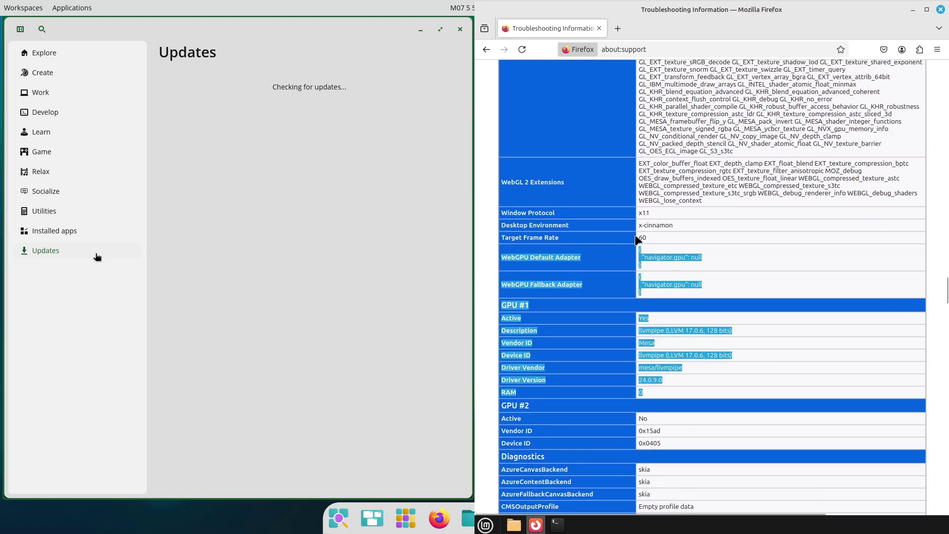
{"action": "left_click", "coordinate": [663, 48]}
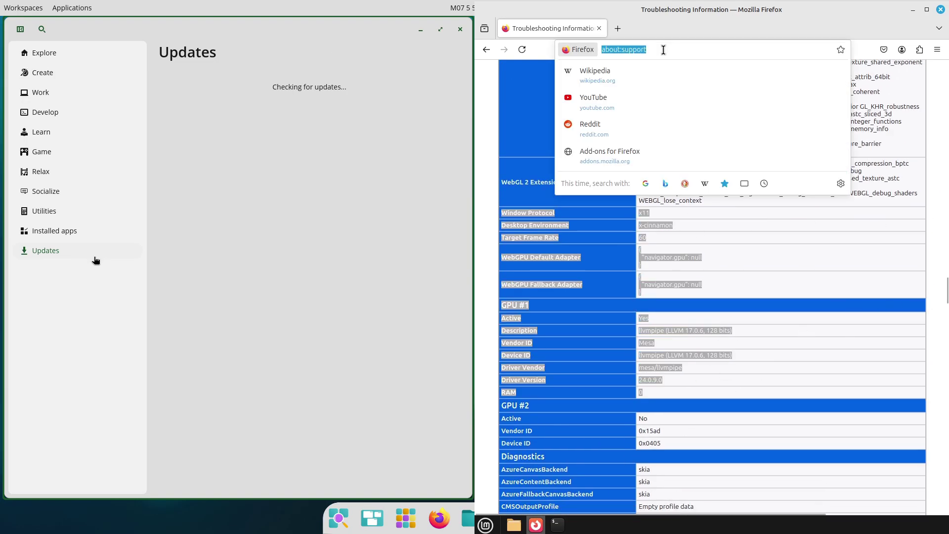
{"action": "type", "text": "linux mint"}
{"action": "key", "text": "Return"}
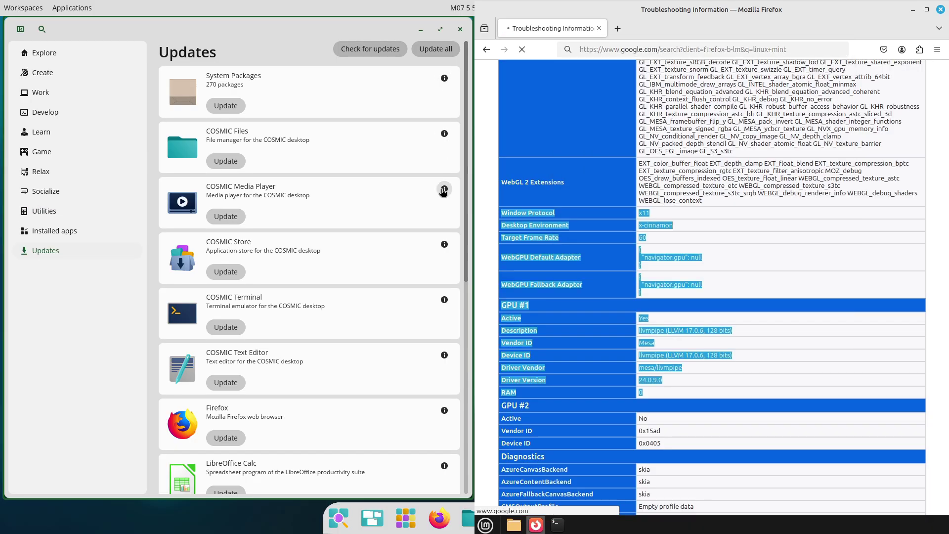
View the COSMIC Media Player update details, and open the Linux Mint website after rejecting Google's cookies
{"action": "left_click", "coordinate": [443, 190]}
{"action": "left_click", "coordinate": [442, 63]}
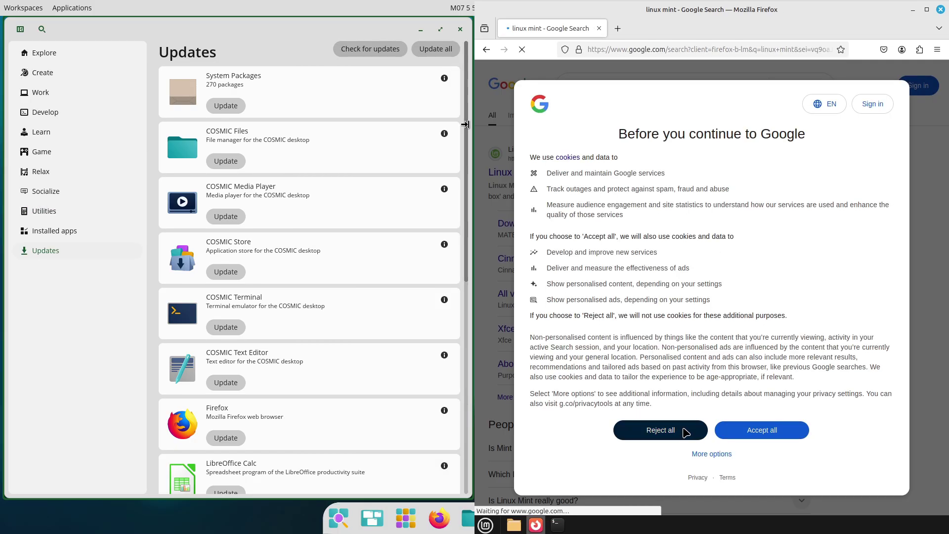
{"action": "left_click", "coordinate": [681, 432]}
{"action": "scroll", "coordinate": [457, 341], "scroll_direction": "down", "scroll_amount": 6}
{"action": "left_click", "coordinate": [554, 174]}
{"action": "left_click_drag", "start_coordinate": [456, 338], "coordinate": [461, 115]}
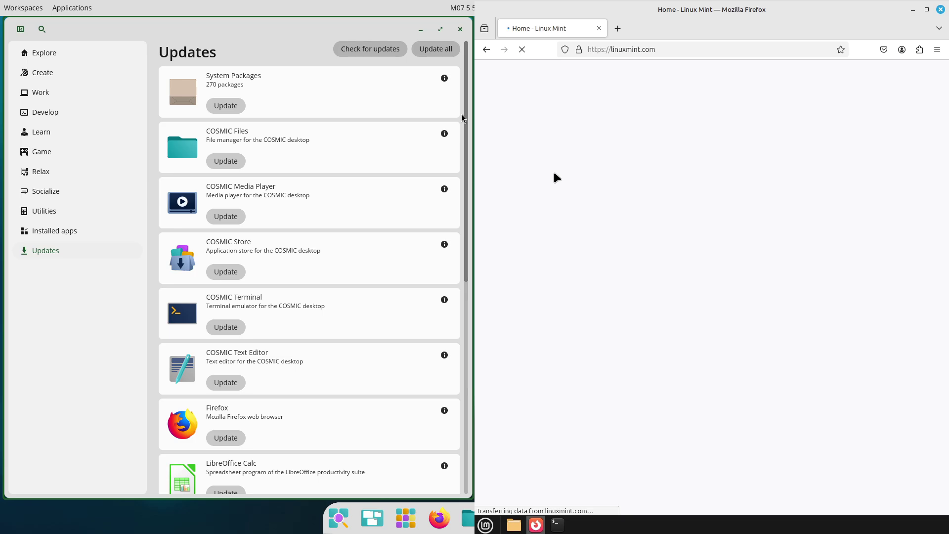
Browse the Installed apps and Utilities categories in COSMIC Store and close the store
{"action": "left_click", "coordinate": [86, 235]}
{"action": "left_click", "coordinate": [101, 211]}
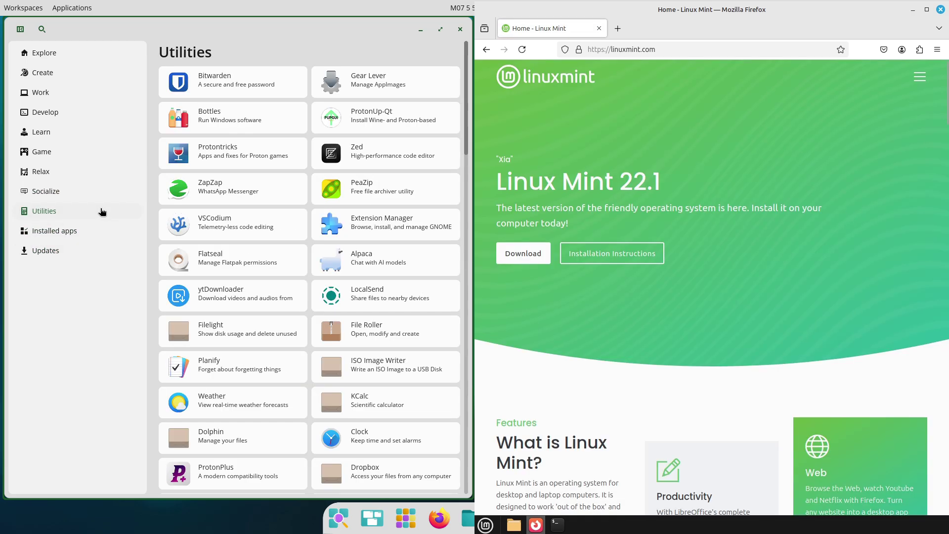
{"action": "scroll", "coordinate": [945, 120], "scroll_direction": "down", "scroll_amount": 2}
{"action": "left_click", "coordinate": [458, 29]}
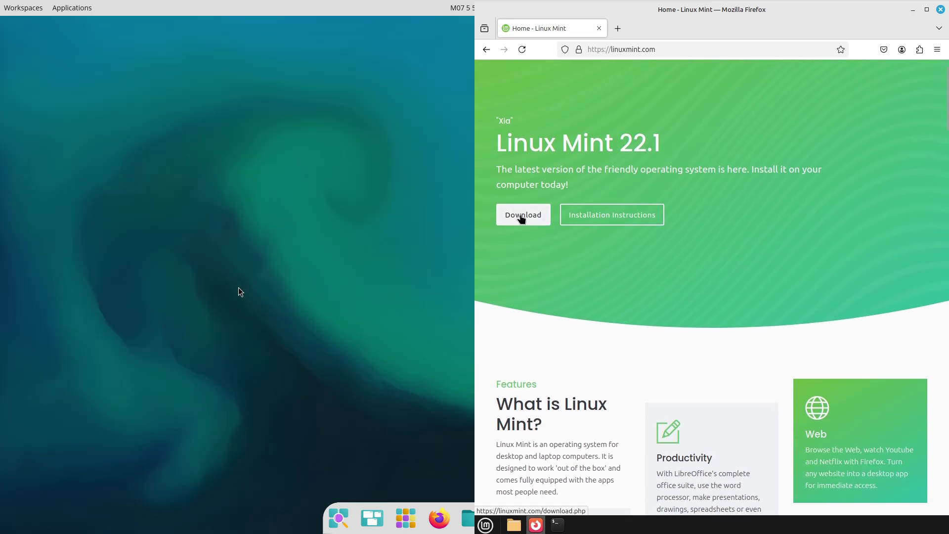
Open the Linux Mint 22.1 Cinnamon Edition download page and go to its list of mirrors
{"action": "left_click", "coordinate": [521, 215]}
{"action": "left_click", "coordinate": [82, 9]}
{"action": "left_click_drag", "start_coordinate": [945, 158], "coordinate": [907, 222]}
{"action": "left_click", "coordinate": [471, 336]}
{"action": "left_click", "coordinate": [744, 297]}
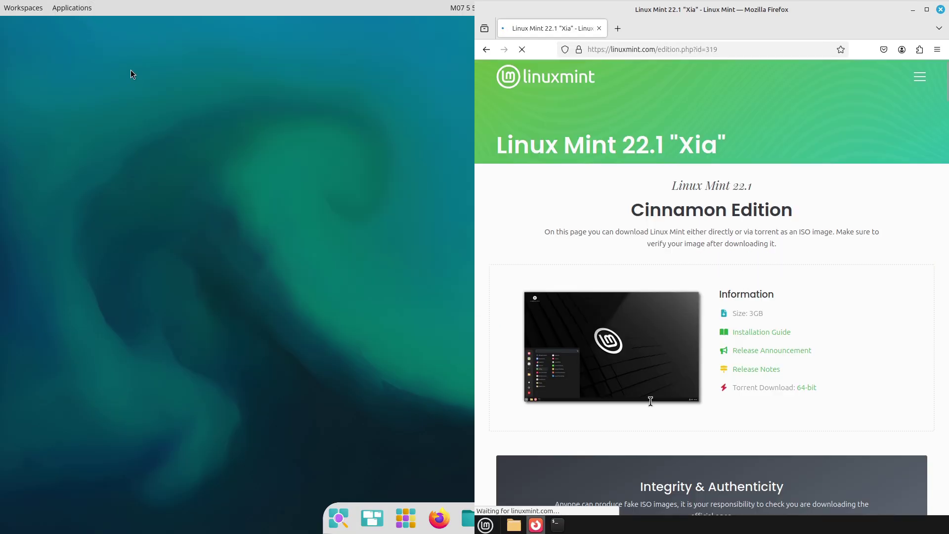
{"action": "scroll", "coordinate": [945, 141], "scroll_direction": "down", "scroll_amount": 10}
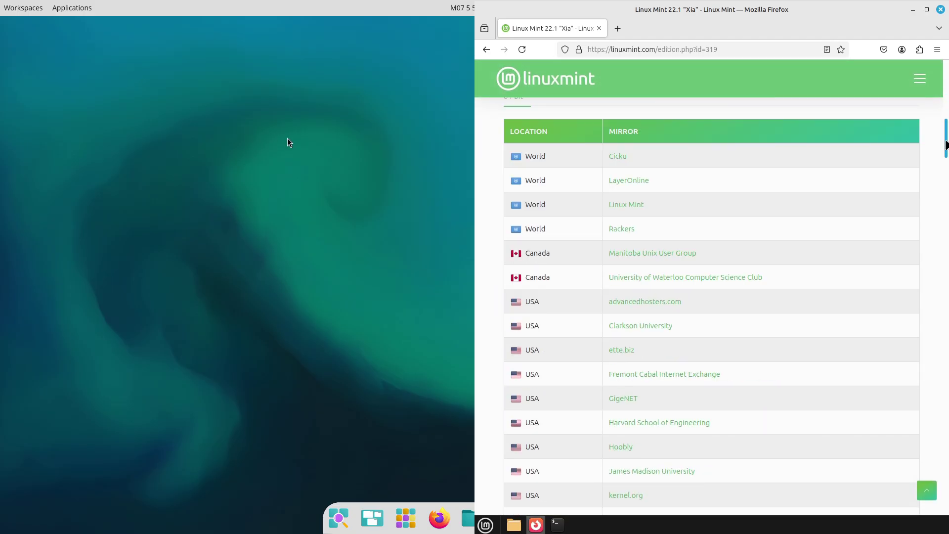
Search COSMIC's launcher for "syst" to open System Monitor, and cancel the Mint ISO download and close Firefox
{"action": "left_click", "coordinate": [339, 518]}
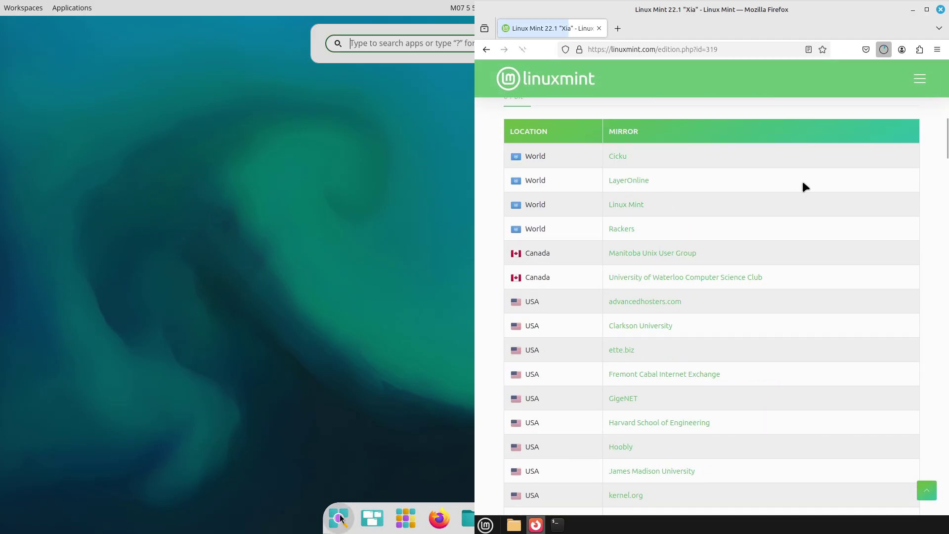
{"action": "type", "text": "syst"}
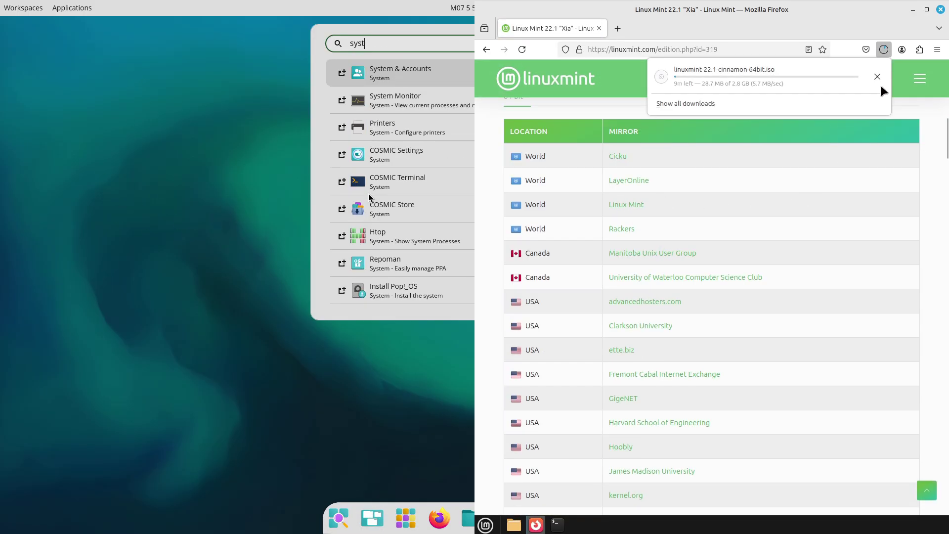
{"action": "left_click", "coordinate": [879, 78]}
{"action": "left_click", "coordinate": [391, 106]}
{"action": "left_click", "coordinate": [940, 9]}
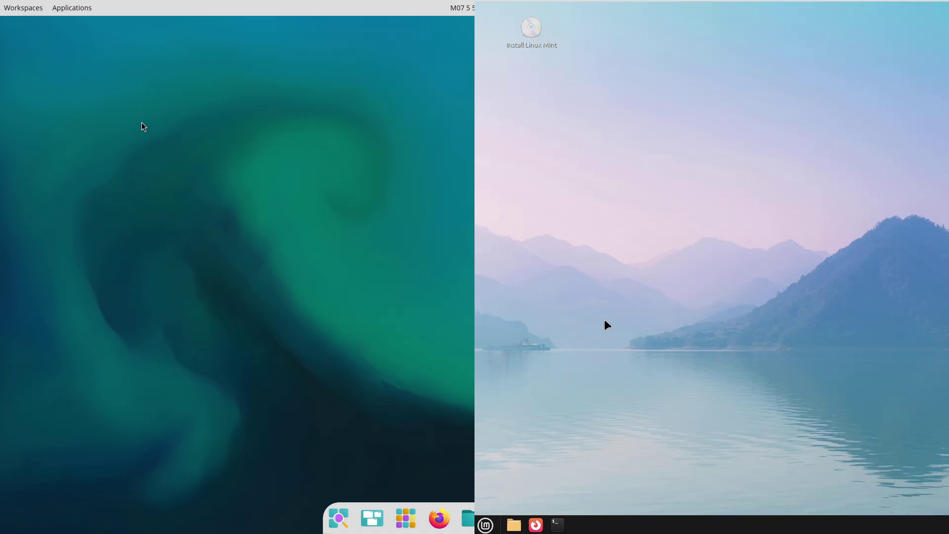
Launch Driver Manager from Mint's Administration applications
{"action": "left_click", "coordinate": [486, 525]}
{"action": "mouse_move", "coordinate": [568, 212]}
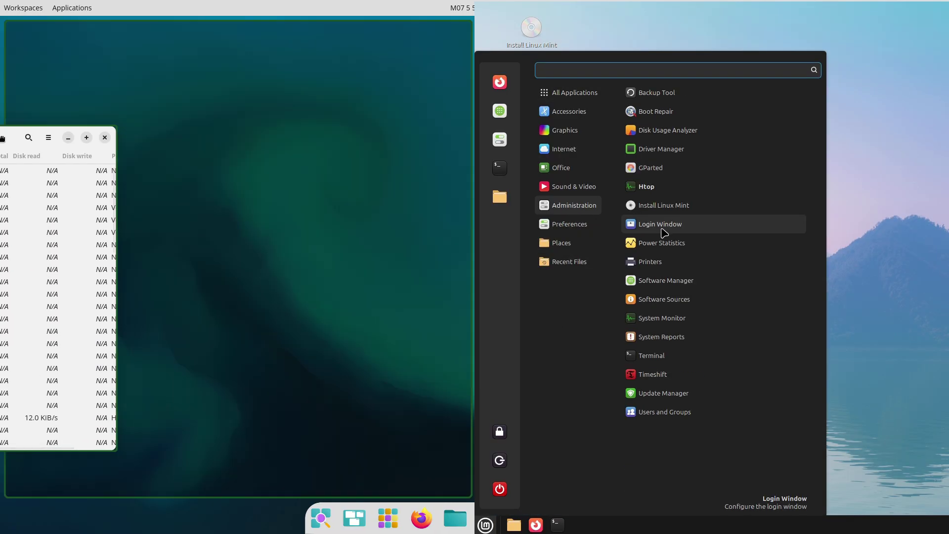
{"action": "left_click", "coordinate": [664, 151]}
{"action": "left_click_drag", "start_coordinate": [947, 135], "coordinate": [475, 154]}
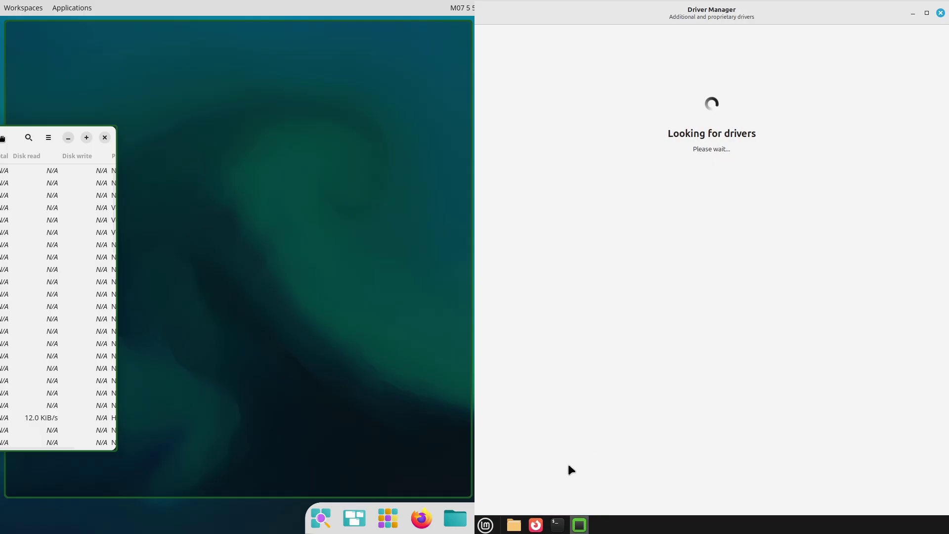
Launch System Monitor in Mint and show the Resources view in COSMIC's System Monitor
{"action": "left_click", "coordinate": [486, 525]}
{"action": "mouse_move", "coordinate": [604, 205]}
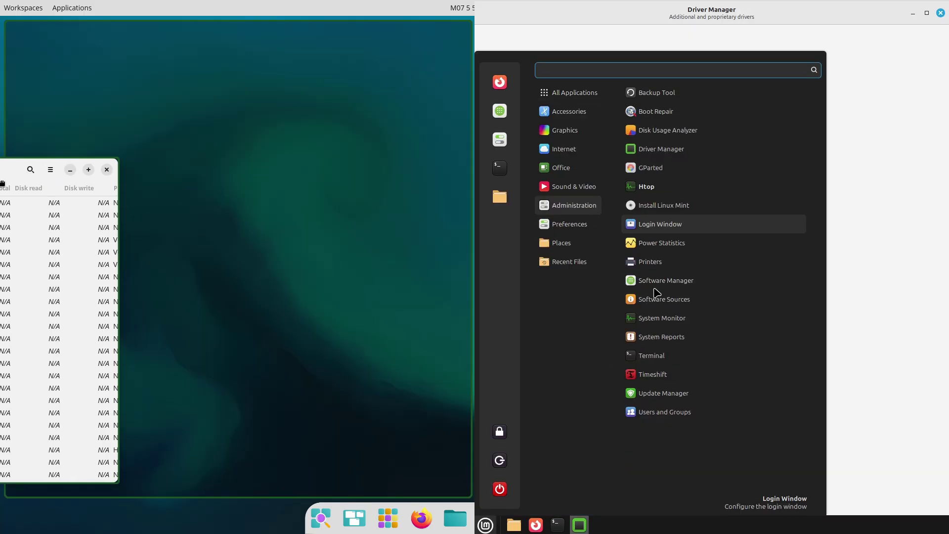
{"action": "left_click", "coordinate": [662, 320]}
{"action": "left_click", "coordinate": [237, 34]}
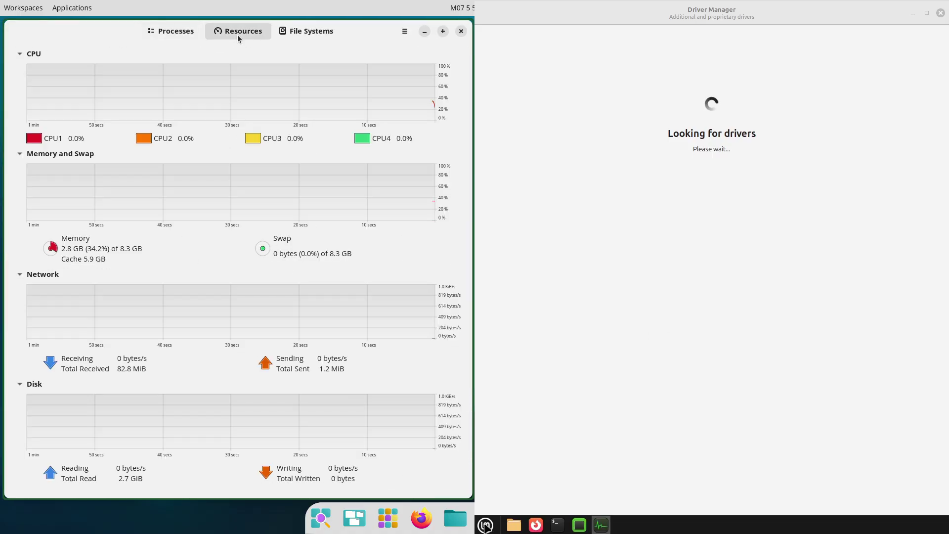
Collapse the Network and Disk graphs in COSMIC's System Monitor, and open Mint's Software Sources and Processes view
{"action": "key", "text": "super"}
{"action": "mouse_move", "coordinate": [574, 205]}
{"action": "left_click", "coordinate": [27, 341]}
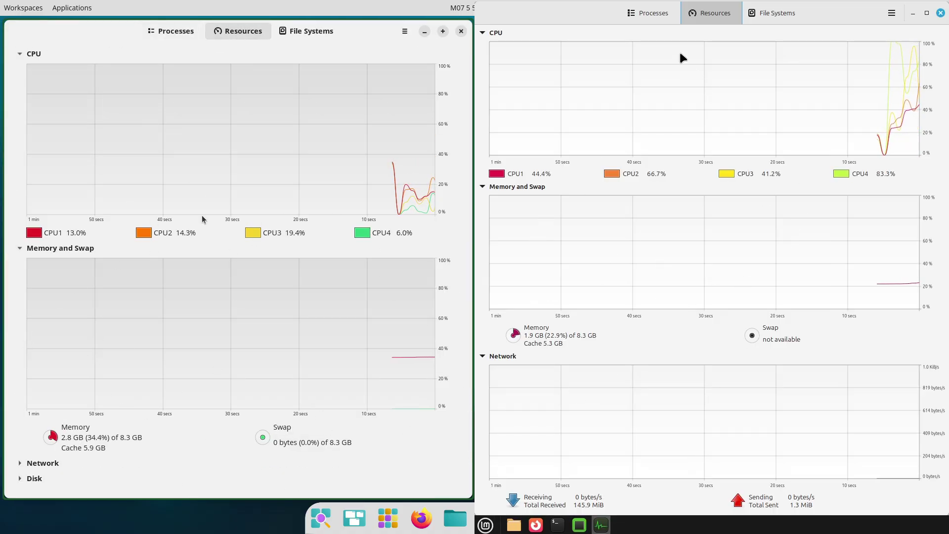
{"action": "left_click", "coordinate": [653, 15]}
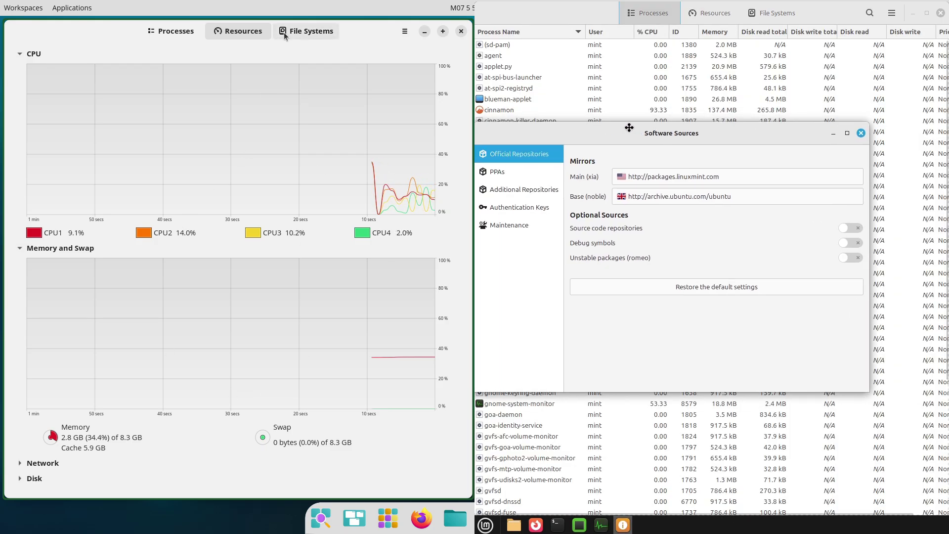
View the File Systems list in COSMIC's System Monitor and the Maintenance page of Mint's Software Sources, then close Software Sources
{"action": "left_click", "coordinate": [284, 31]}
{"action": "left_click", "coordinate": [509, 225]}
{"action": "left_click", "coordinate": [248, 33]}
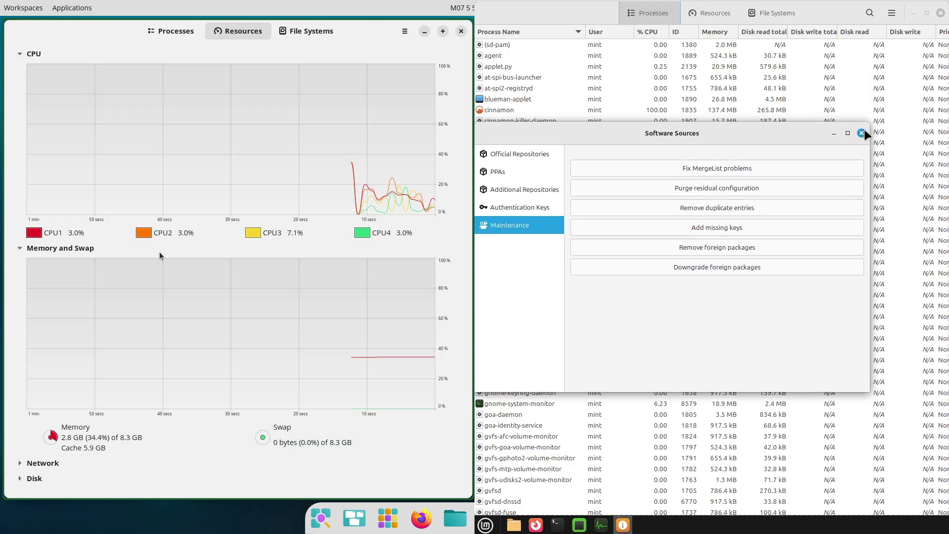
{"action": "left_click", "coordinate": [862, 134]}
Check and close Mint's Driver Manager, compare both systems' resource usage, and close COSMIC's System Monitor
{"action": "left_click", "coordinate": [579, 525]}
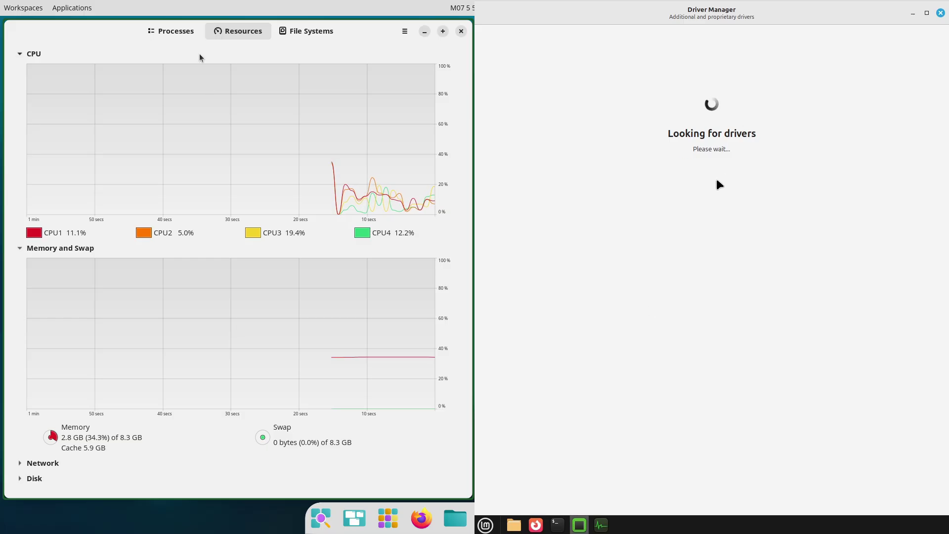
{"action": "left_click", "coordinate": [188, 36]}
{"action": "left_click", "coordinate": [230, 31]}
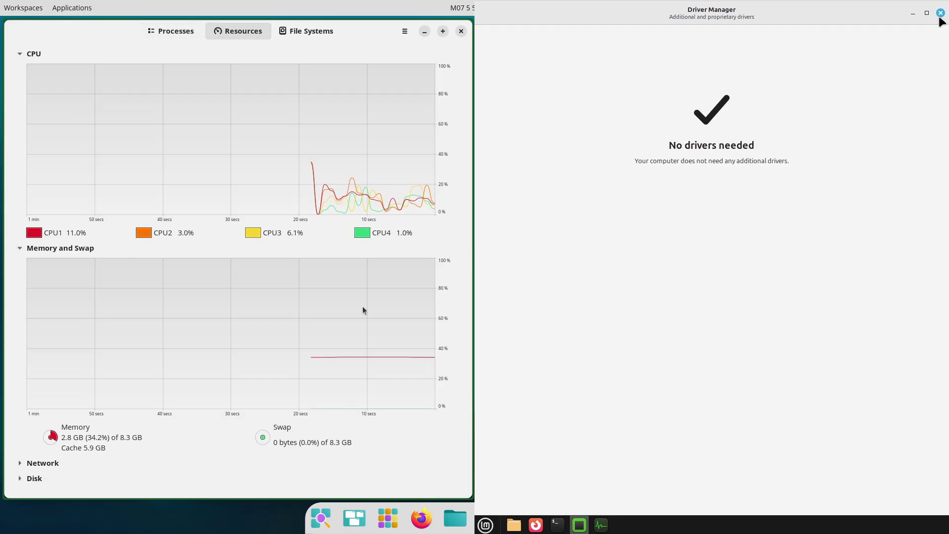
{"action": "left_click", "coordinate": [941, 15]}
{"action": "left_click", "coordinate": [715, 14]}
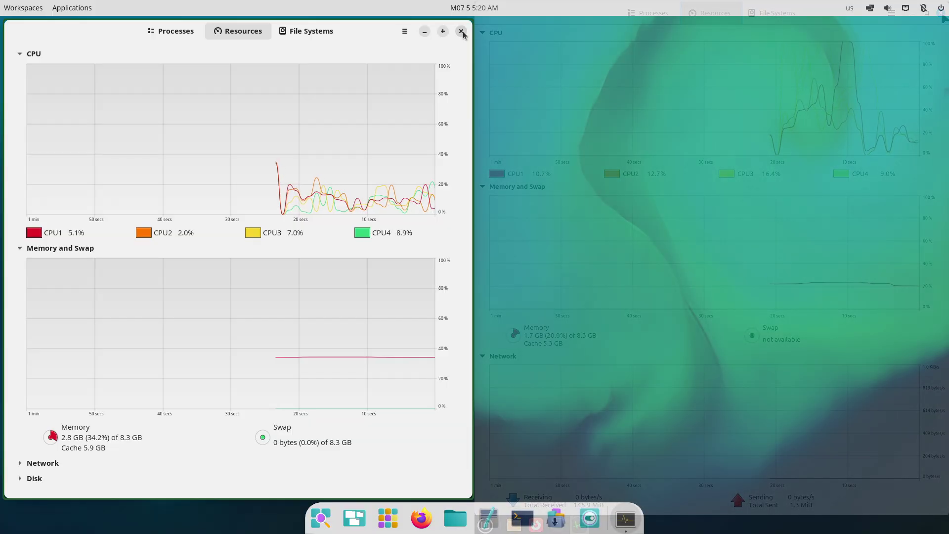
{"action": "left_click", "coordinate": [461, 31]}
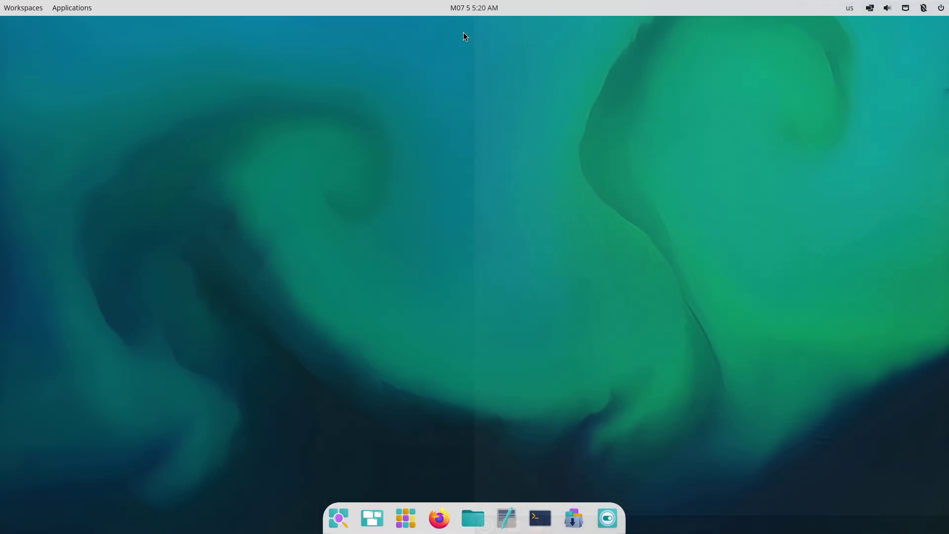